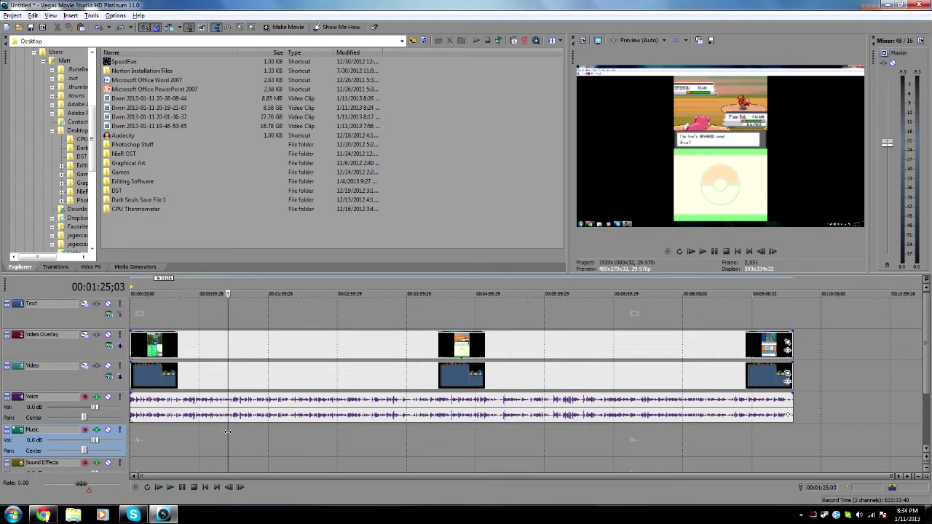
- Select the gameplay clip on the Video Overlay track and open its Event Pan/Crop settings
click(198, 335)
click(332, 385)
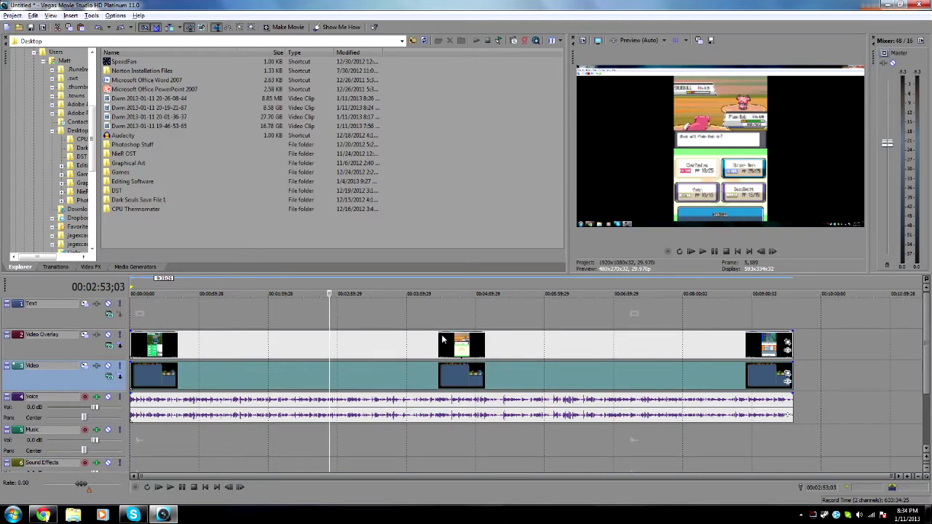
mouse_move(443, 333)
mouse_down()
mouse_move(442, 373)
mouse_move(436, 319)
mouse_up()
click(212, 341)
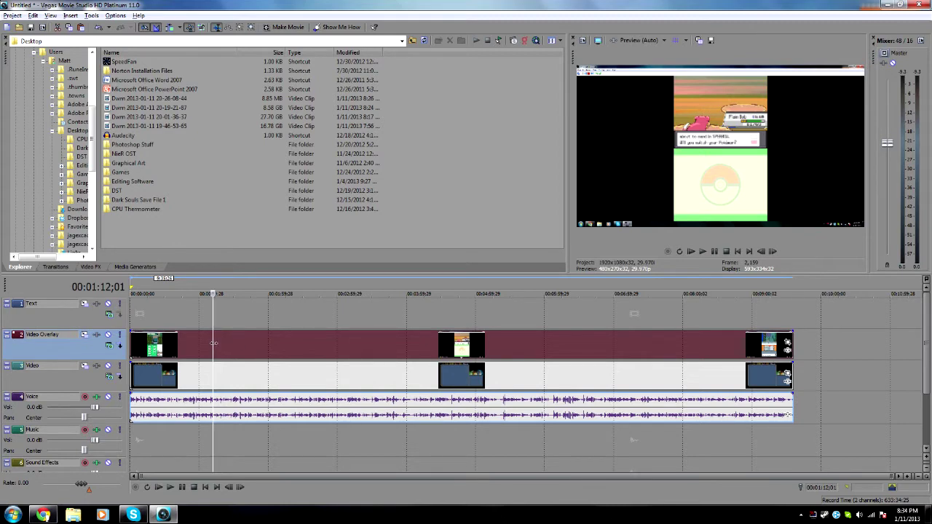
click(788, 343)
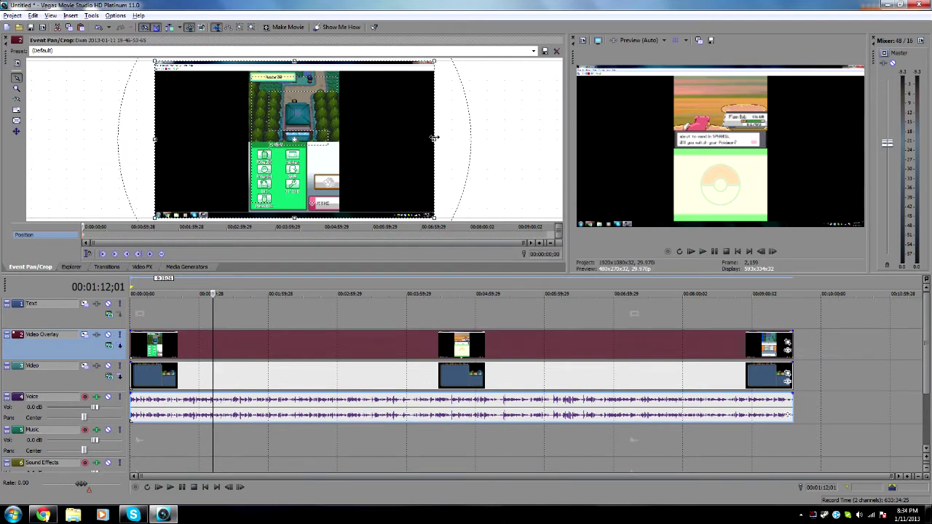
- Crop the overlay clip's left side up to the left edge of the game screens
drag(434, 216, 406, 173)
key(ctrl+z)
scroll(313, 123, up, 5)
scroll(312, 122, down, 4)
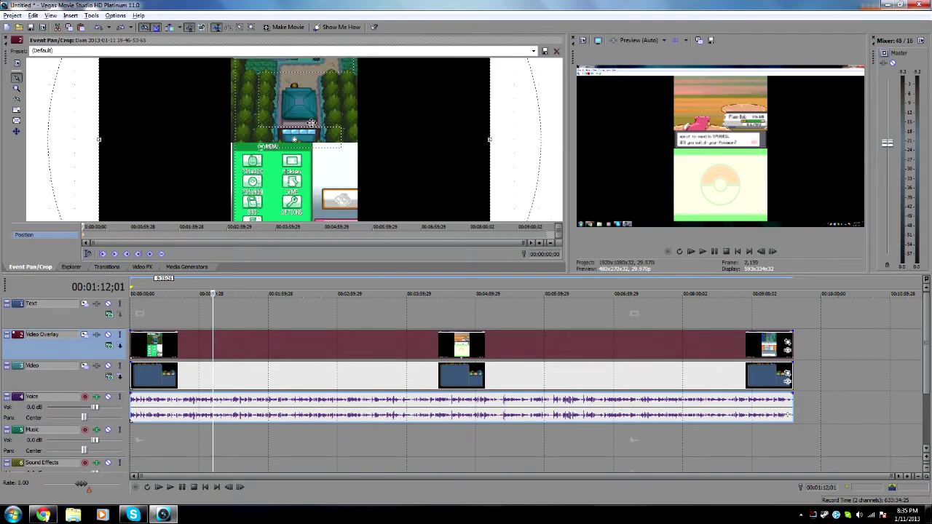
scroll(214, 79, up, 1)
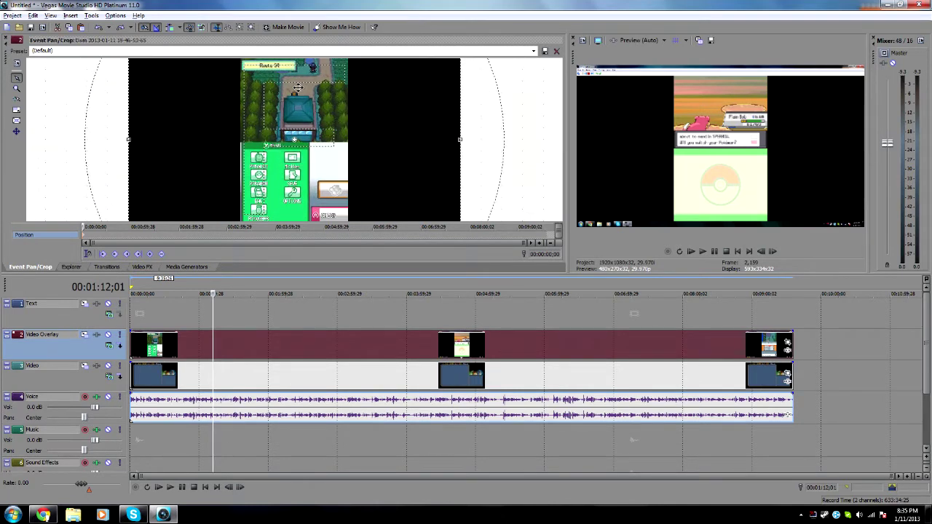
drag(133, 141, 241, 160)
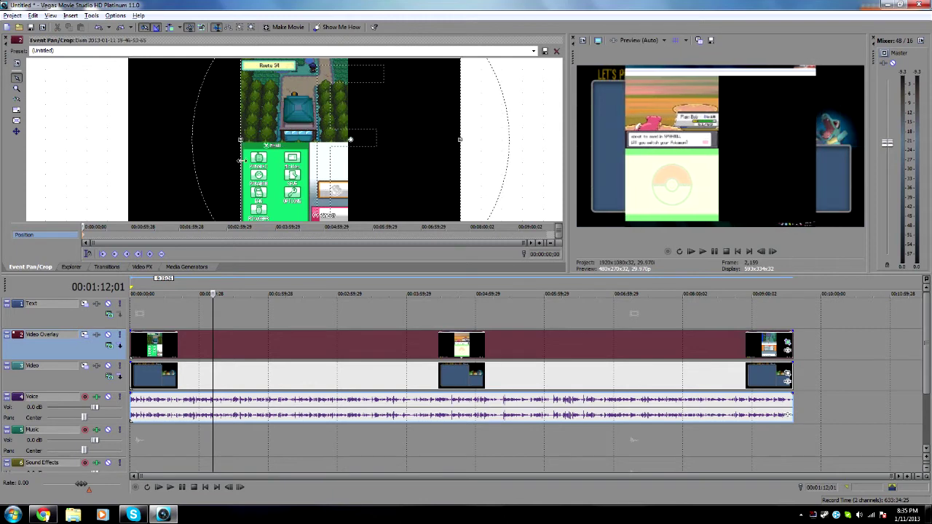
drag(241, 159, 240, 161)
- Try to crop the overlay clip's right side with the aspect ratio locked
scroll(545, 123, down, 5)
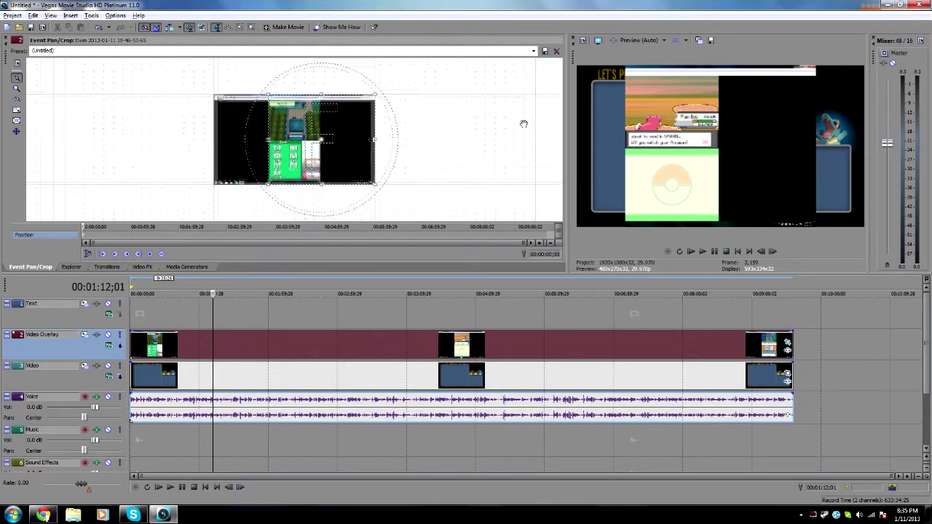
scroll(445, 137, up, 1)
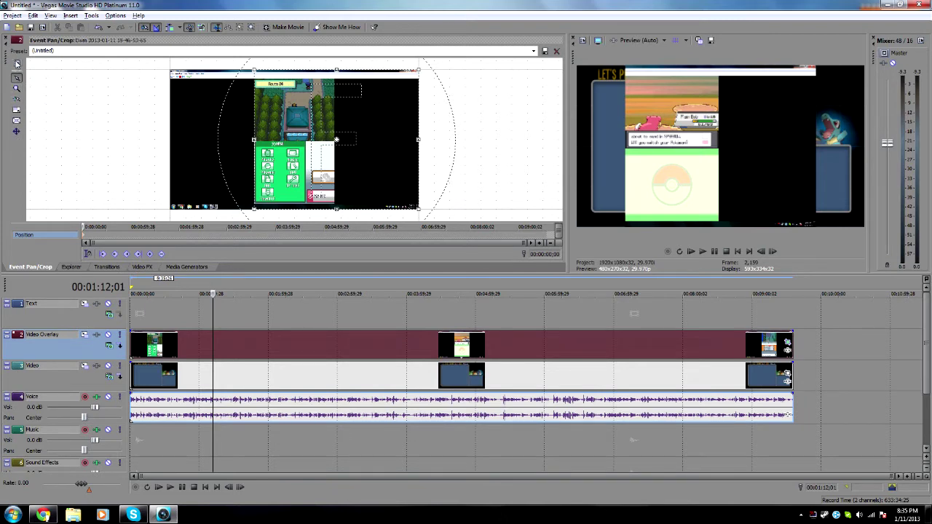
click(17, 111)
drag(418, 140, 395, 141)
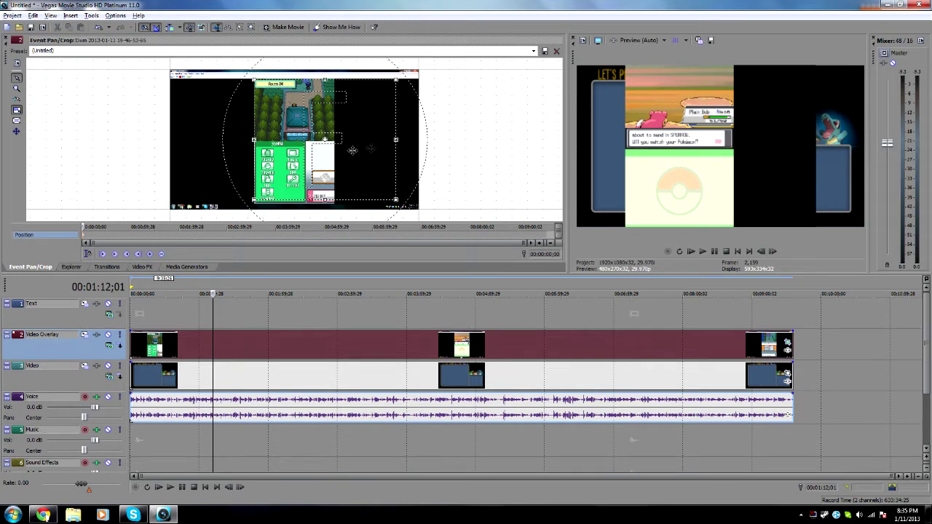
key(ctrl+z)
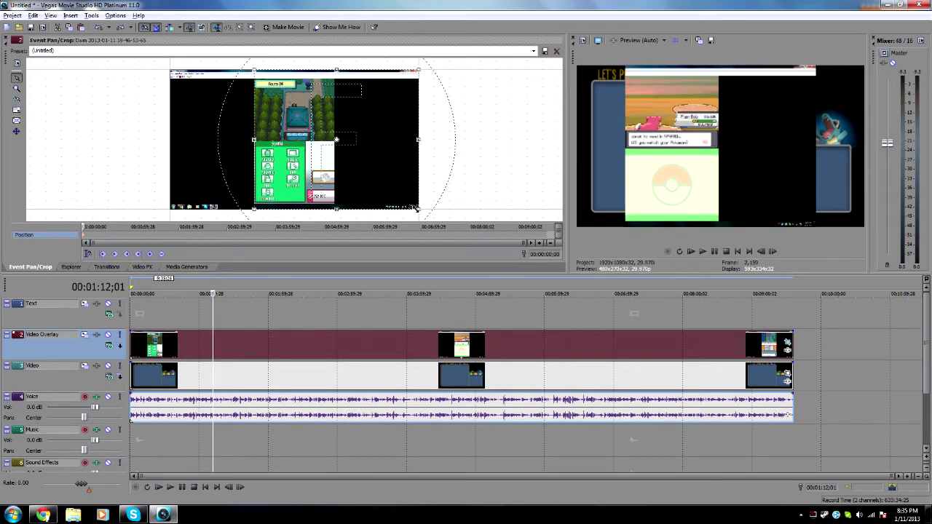
- Crop the overlay clip's right, bottom and top sides so the frame encloses only the upper game screen
drag(419, 138, 335, 147)
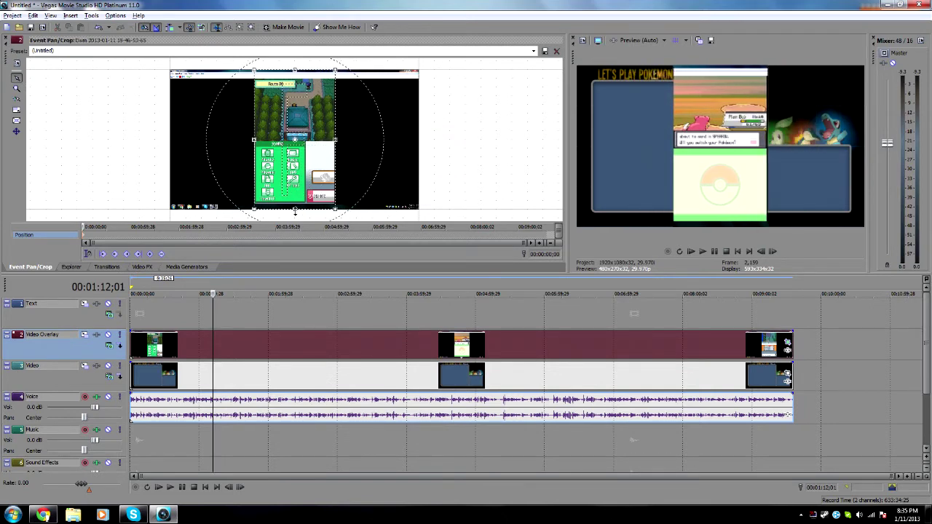
scroll(330, 138, up, 1)
scroll(298, 200, up, 2)
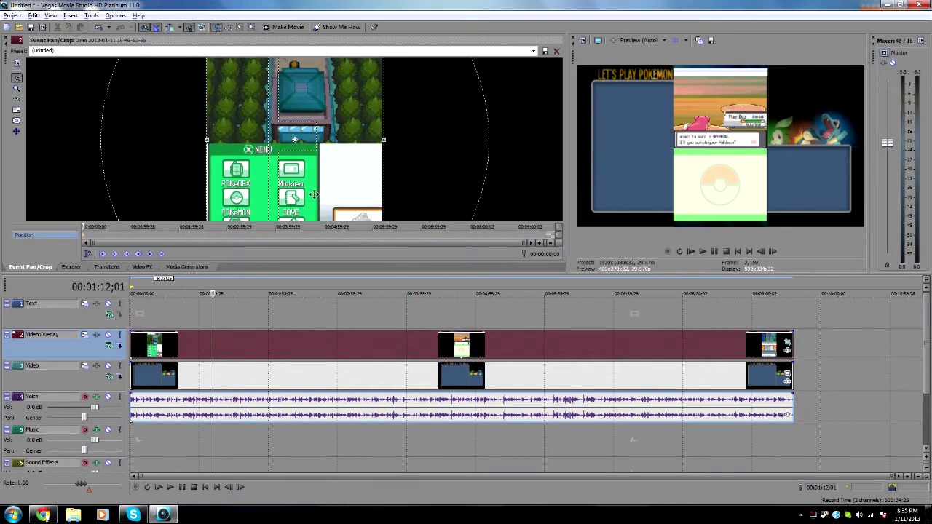
scroll(300, 204, down, 3)
drag(294, 217, 298, 142)
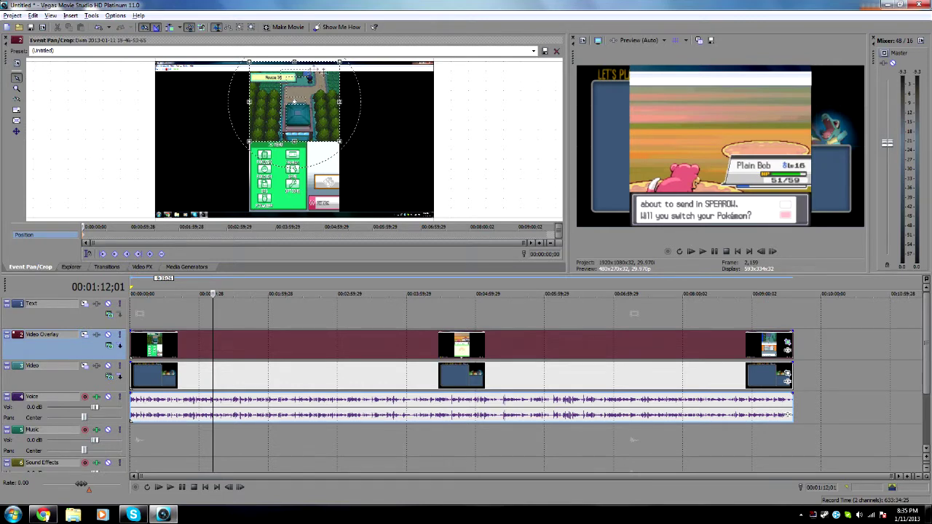
drag(294, 62, 293, 73)
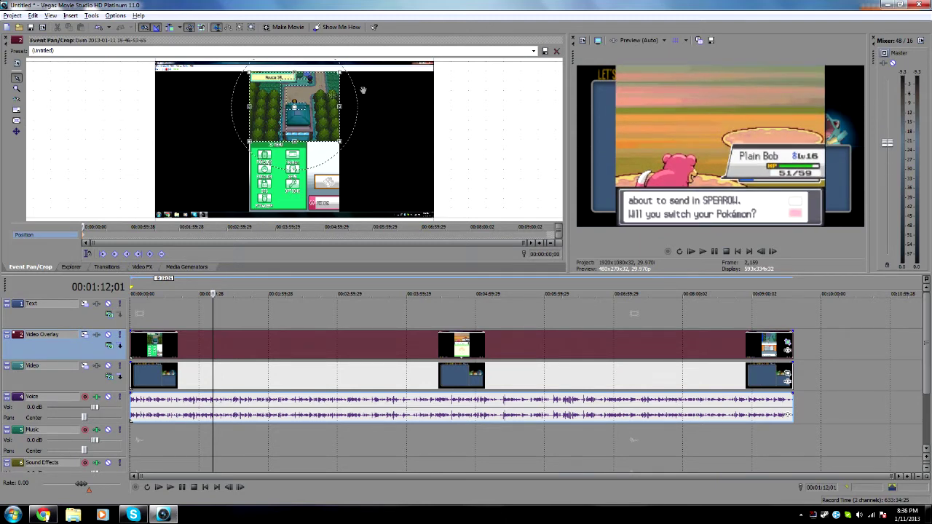
- Apply the Auto-Screen 1 pan/crop preset to the Video Overlay clip
click(534, 52)
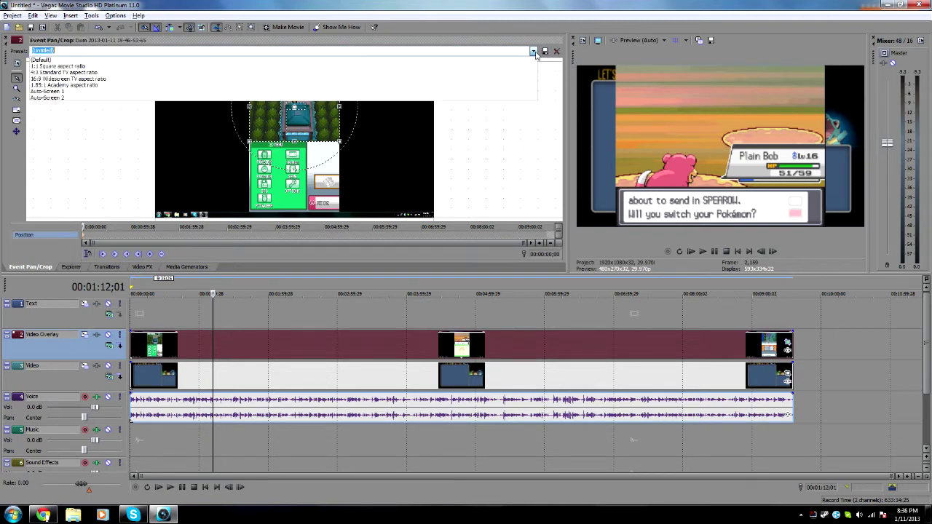
click(455, 93)
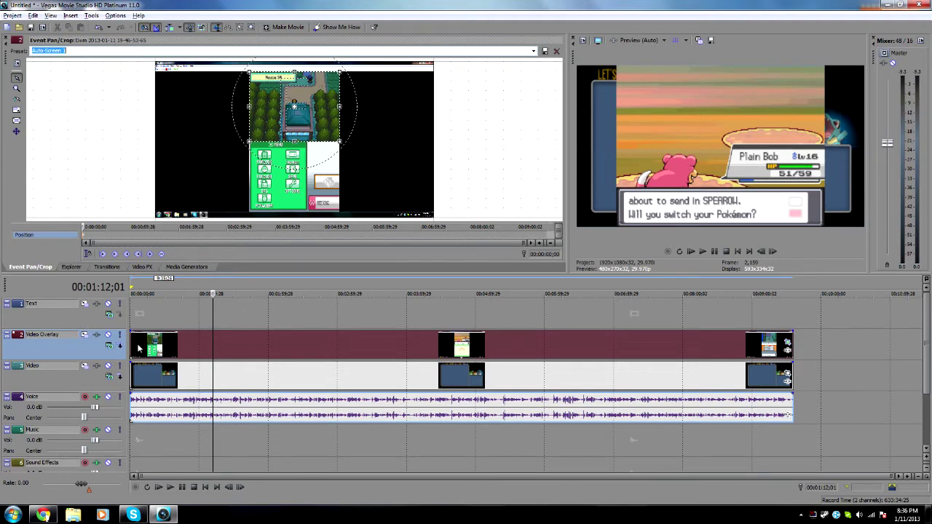
- Open Track Motion for the Video Overlay track and shrink and reposition the frame to about 1,491 × 838 at X -360, Y -76
click(84, 335)
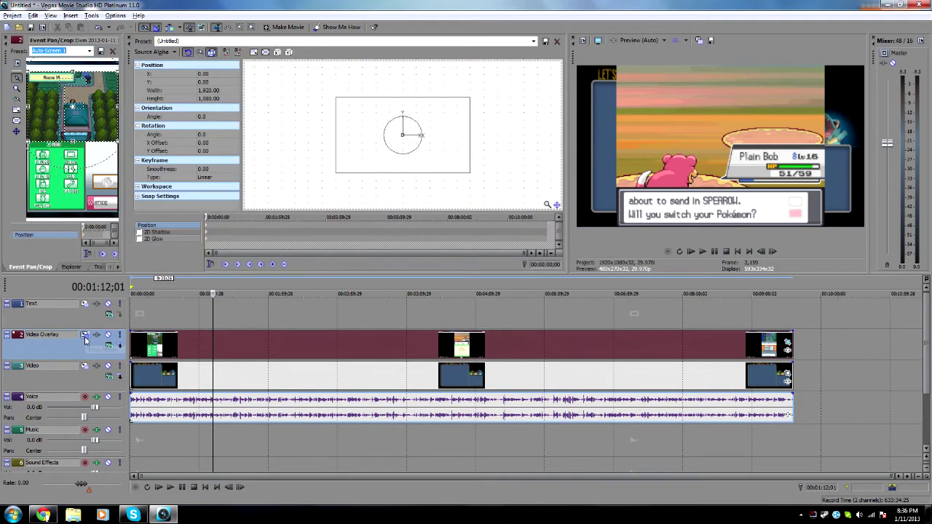
click(7, 42)
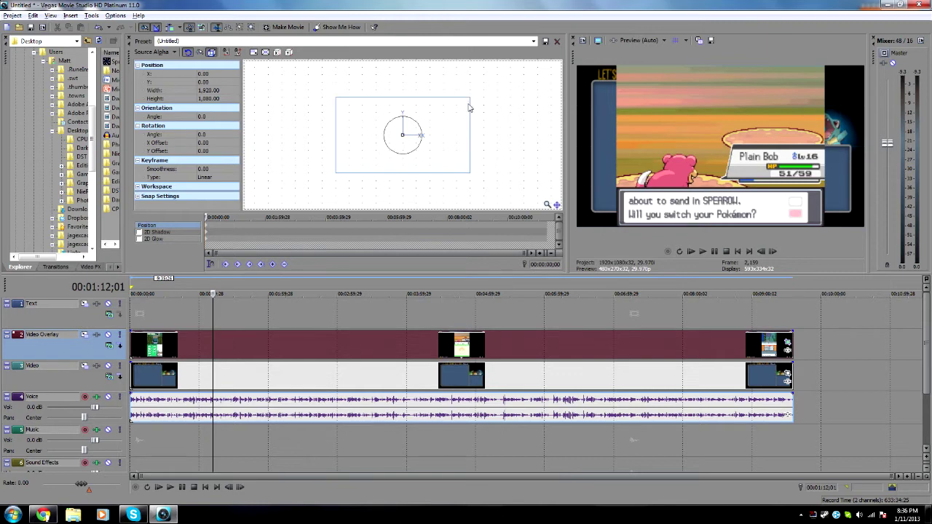
mouse_move(439, 123)
mouse_down()
mouse_move(379, 127)
mouse_move(461, 113)
mouse_move(412, 137)
mouse_move(432, 136)
mouse_move(442, 110)
mouse_up()
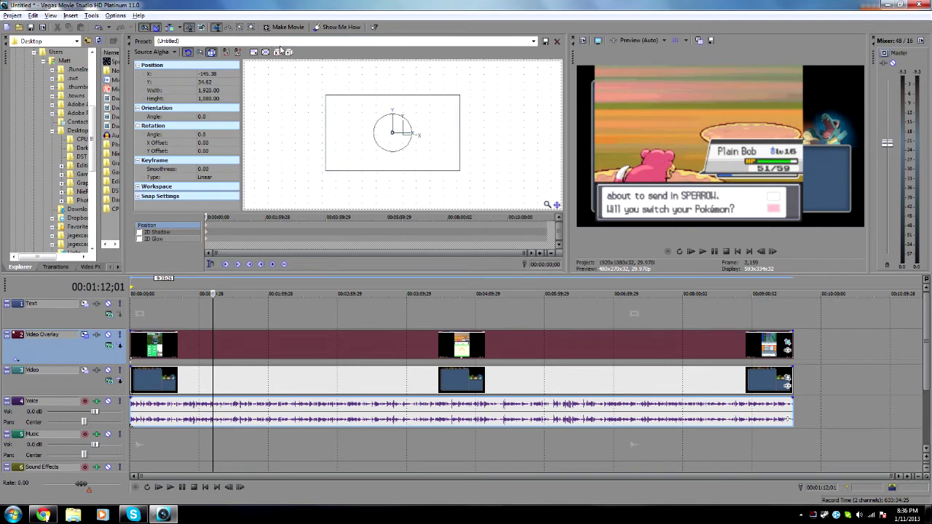
drag(460, 96, 430, 110)
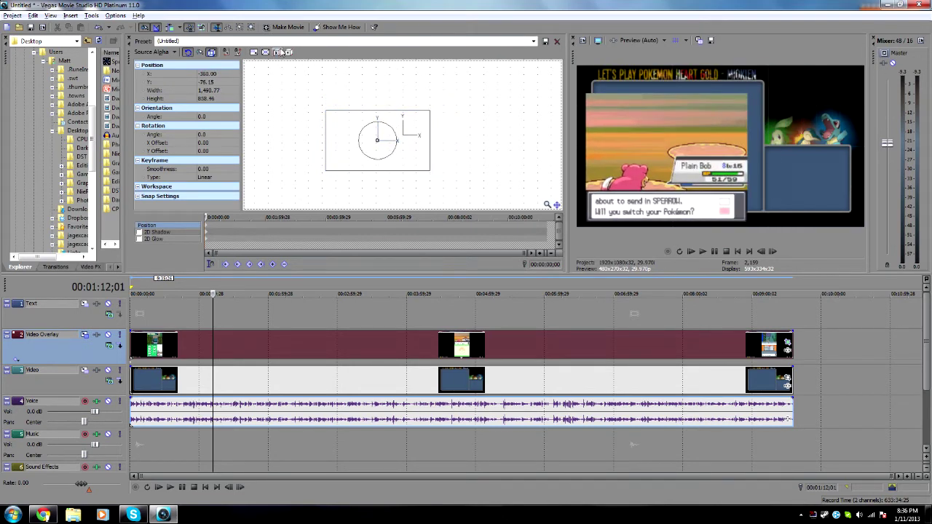
- Try resizing the overlay frame further from its upper corners in Track Motion, undoing the changes
click(277, 52)
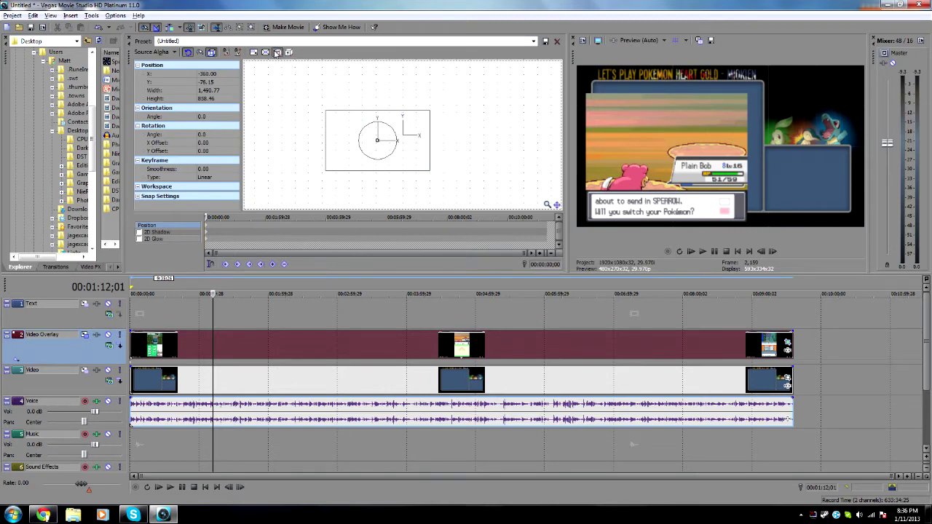
drag(430, 111, 417, 93)
key(ctrl+z)
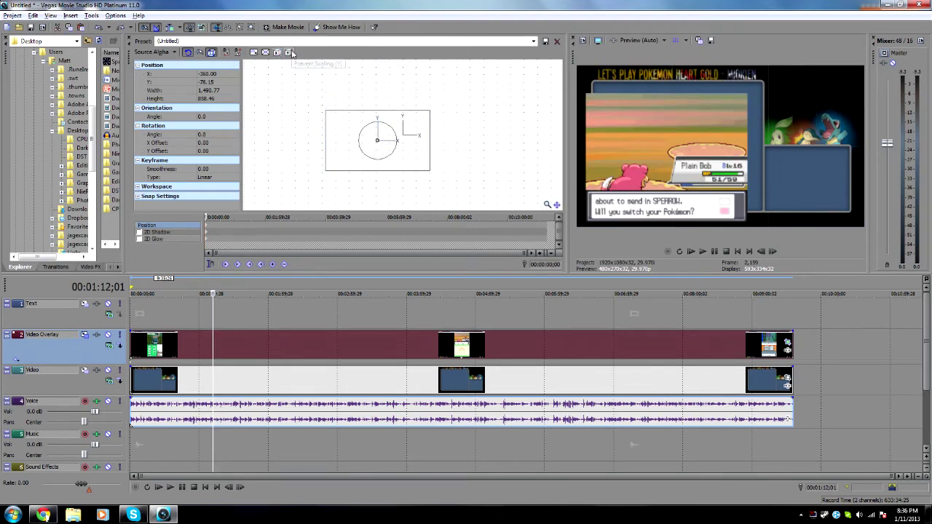
mouse_move(326, 115)
mouse_down()
mouse_move(358, 108)
mouse_move(333, 104)
mouse_move(343, 114)
mouse_up()
key(ctrl+z)
mouse_move(325, 112)
mouse_down()
mouse_move(364, 132)
mouse_move(351, 135)
mouse_move(362, 86)
mouse_move(362, 109)
mouse_move(326, 110)
mouse_up()
- Apply the Auto-Screen 1 track motion preset to the Video Overlay track
click(534, 41)
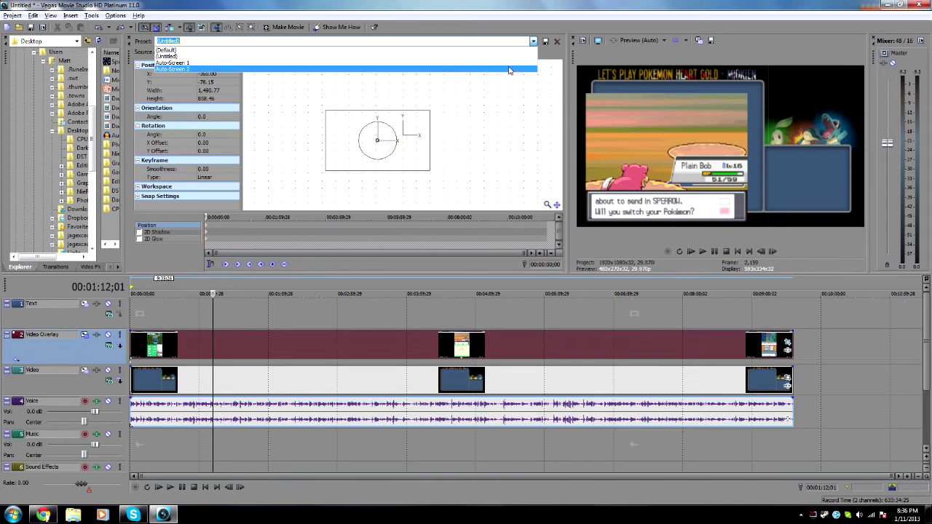
click(520, 62)
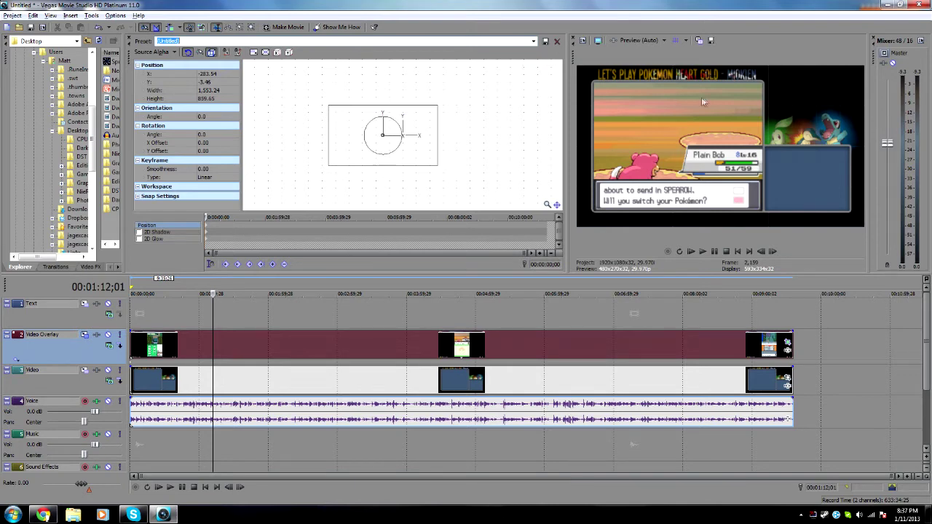
click(533, 42)
click(508, 65)
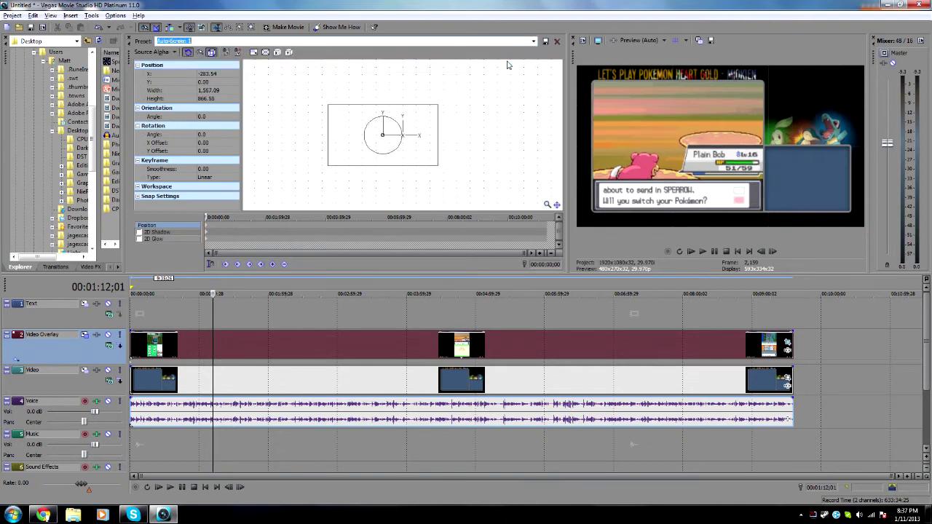
- Duplicate the gameplay clip from the Video Overlay track onto the Text track
click(255, 310)
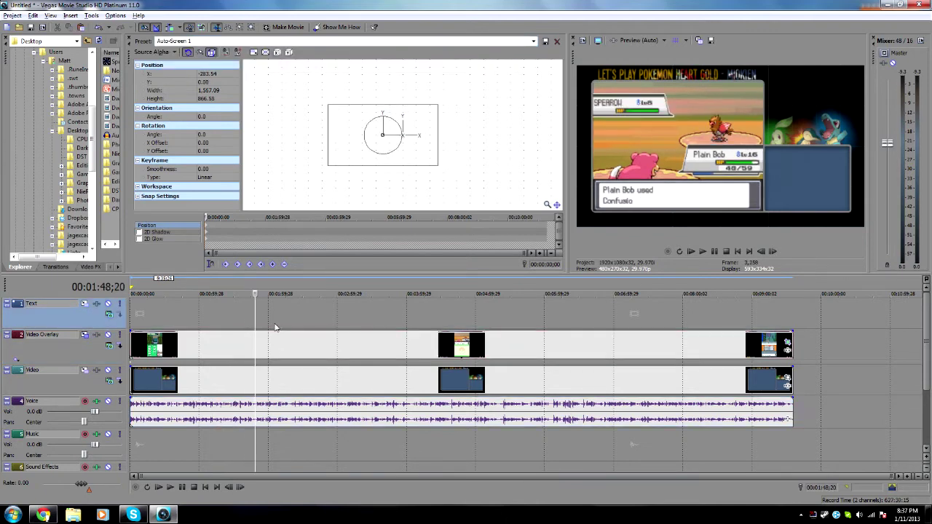
click(205, 326)
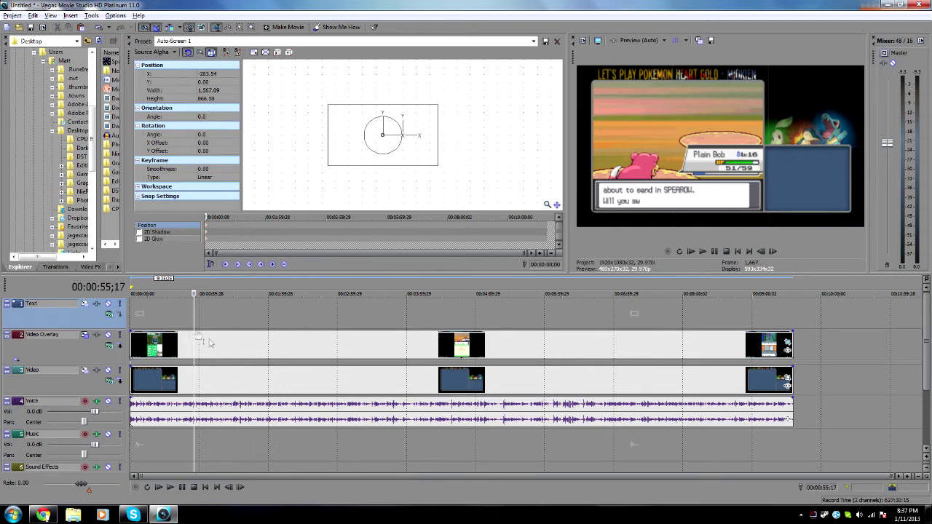
click(254, 379)
click(248, 348)
click(300, 309)
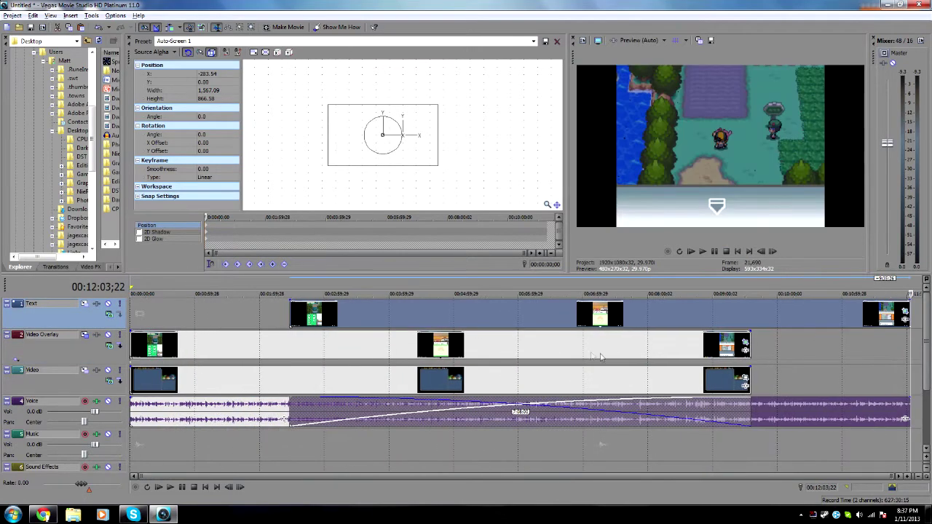
mouse_move(591, 311)
mouse_down()
mouse_move(431, 311)
mouse_move(595, 309)
mouse_up()
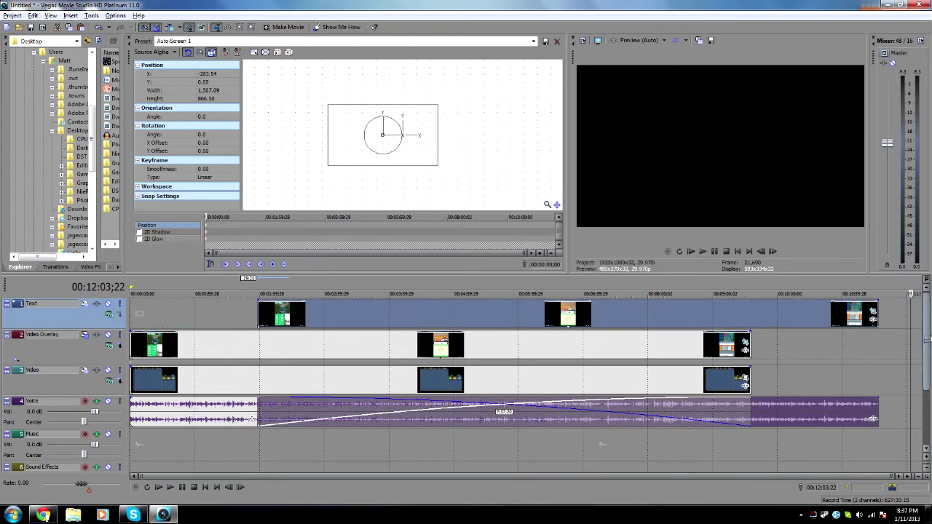
- Delete the duplicated audio that overlaps the original recording on the Voice track
click(804, 356)
click(801, 356)
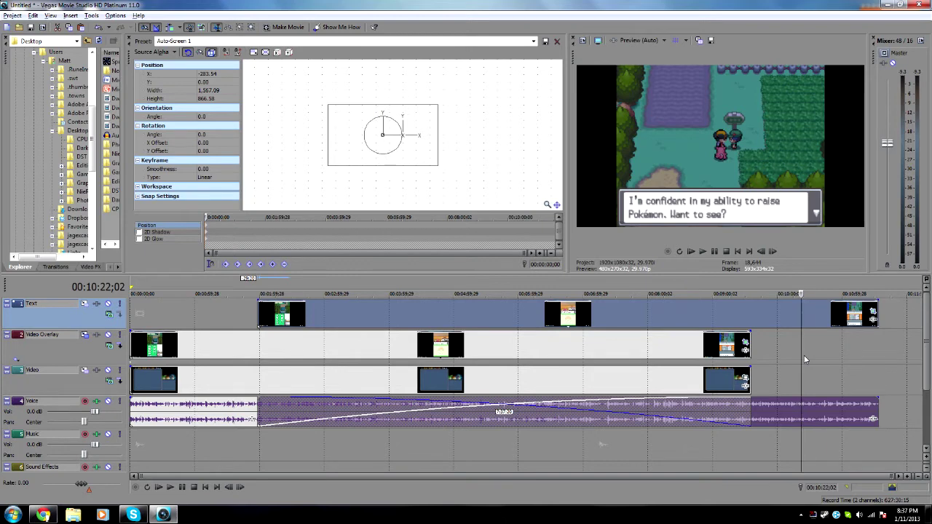
click(830, 416)
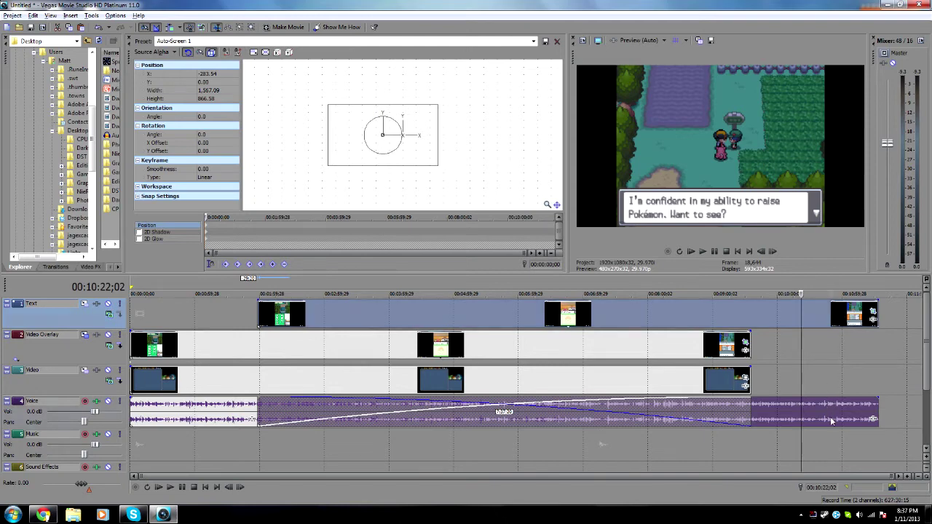
key(Delete)
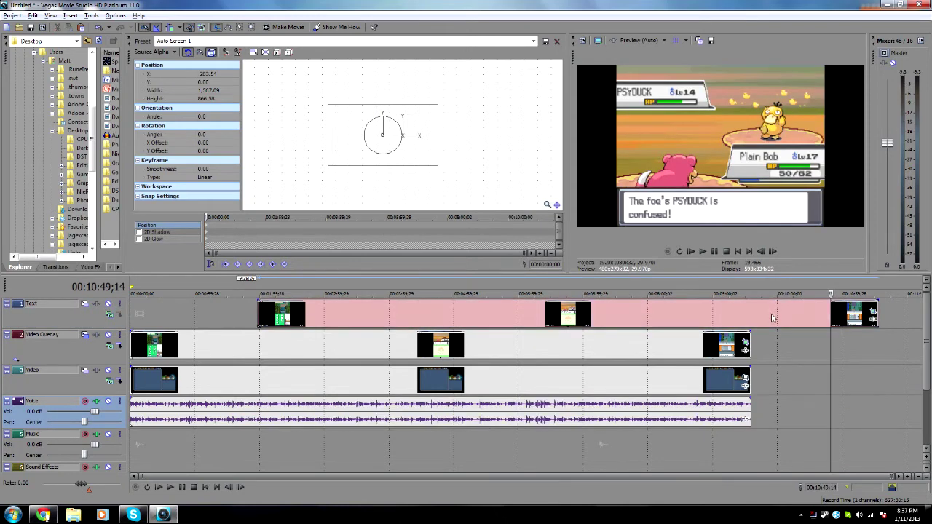
- Move the duplicated clip on the Text track to the start of the timeline, aligned with the original clips
drag(773, 318, 637, 312)
drag(831, 384, 481, 387)
click(319, 383)
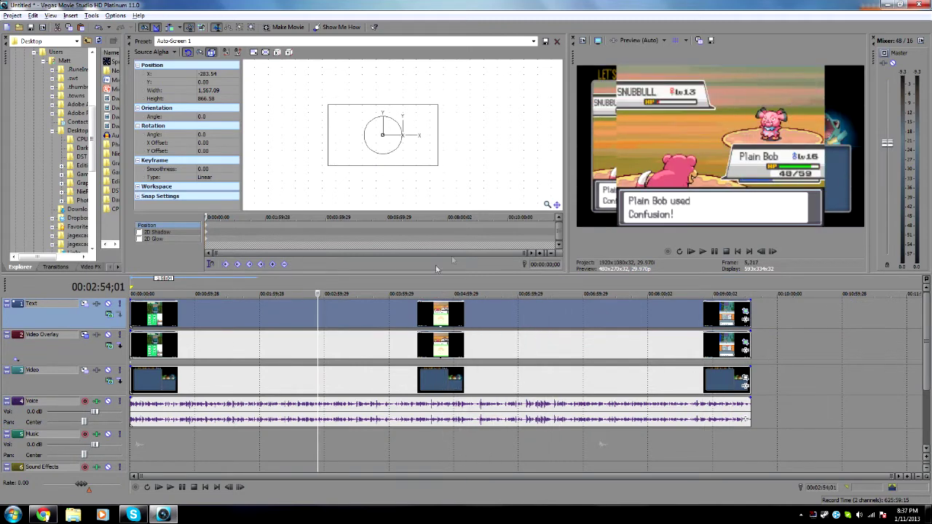
- Close Track Motion and open Event Pan/Crop for the duplicated clip on the Text track
click(205, 322)
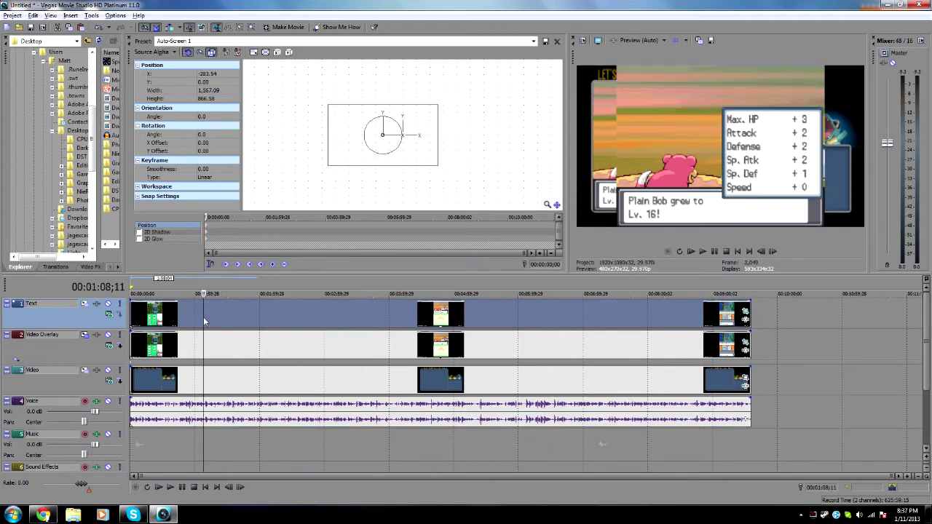
click(129, 39)
click(745, 311)
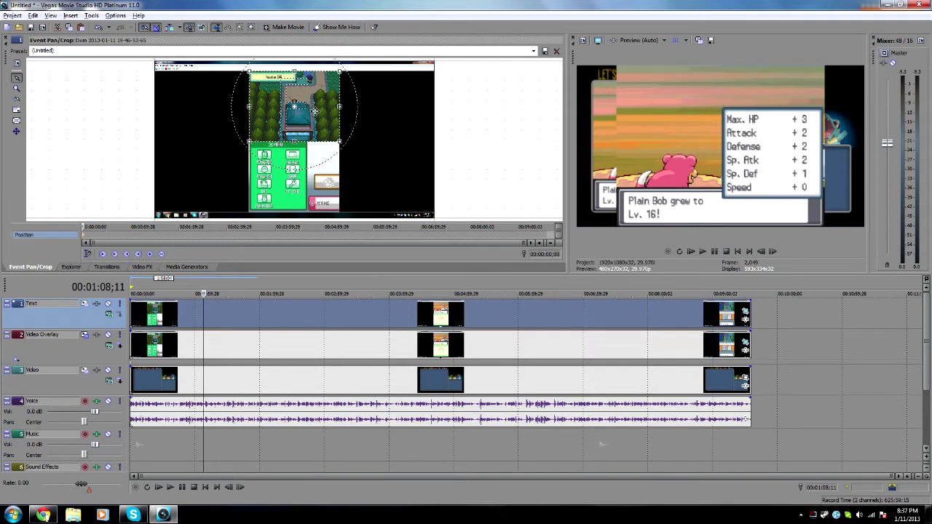
- Crop the duplicated clip on the Text track to the lower DS screen, ending with the Auto-Screen 2 crop preset
drag(314, 111, 310, 181)
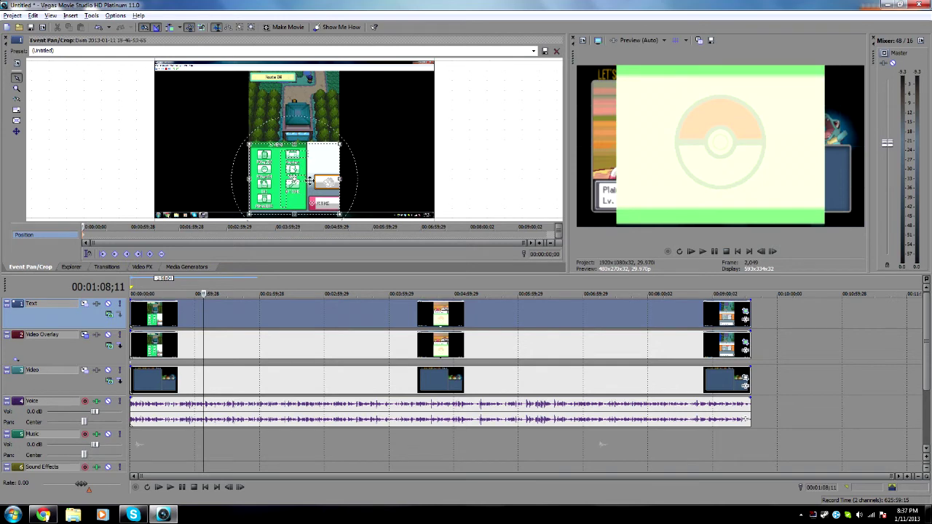
drag(293, 176, 293, 175)
drag(293, 141, 293, 143)
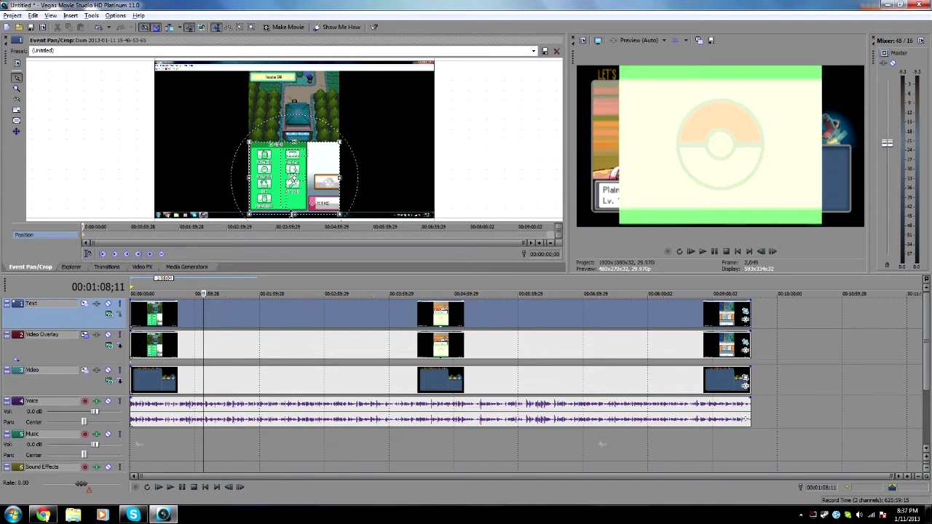
drag(293, 214, 293, 211)
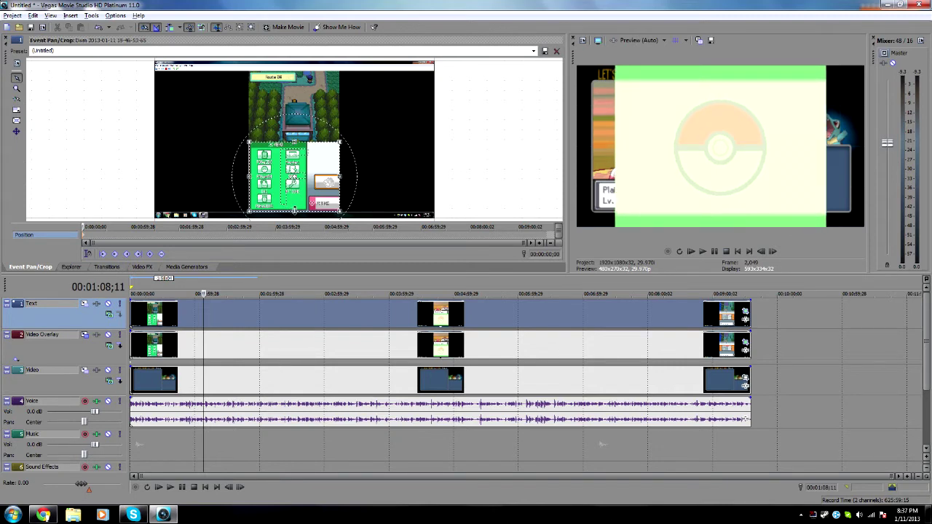
click(245, 313)
click(534, 51)
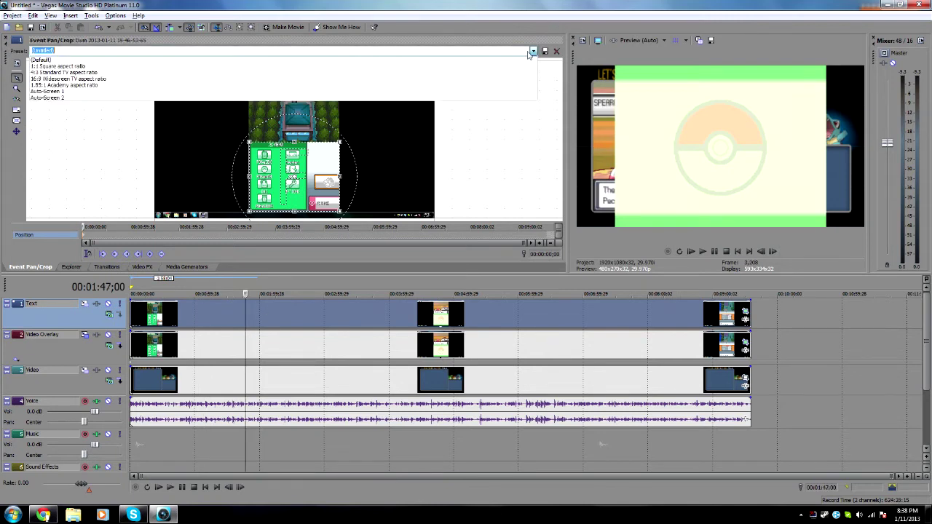
click(491, 98)
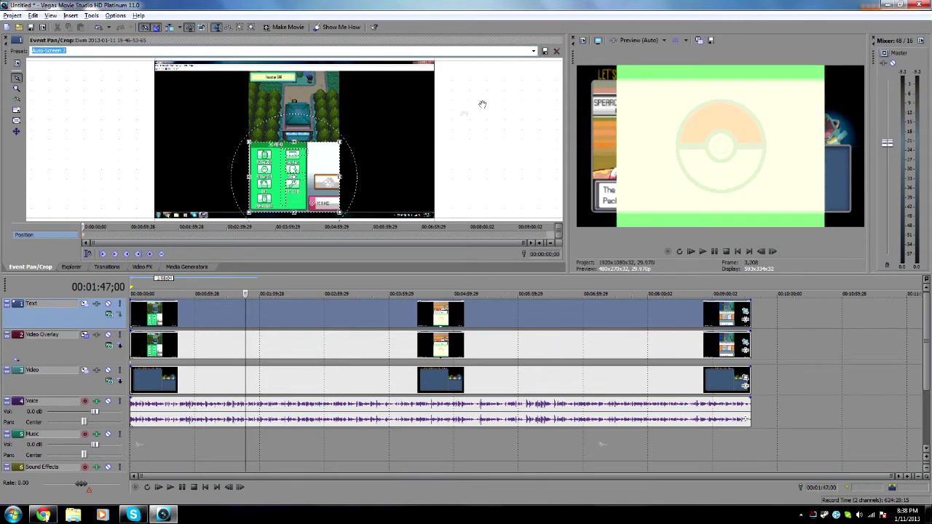
- Shrink the Text track with Track Motion into the background's smaller frame, apply the Auto-Screen 2 preset, and close both editing windows
click(85, 304)
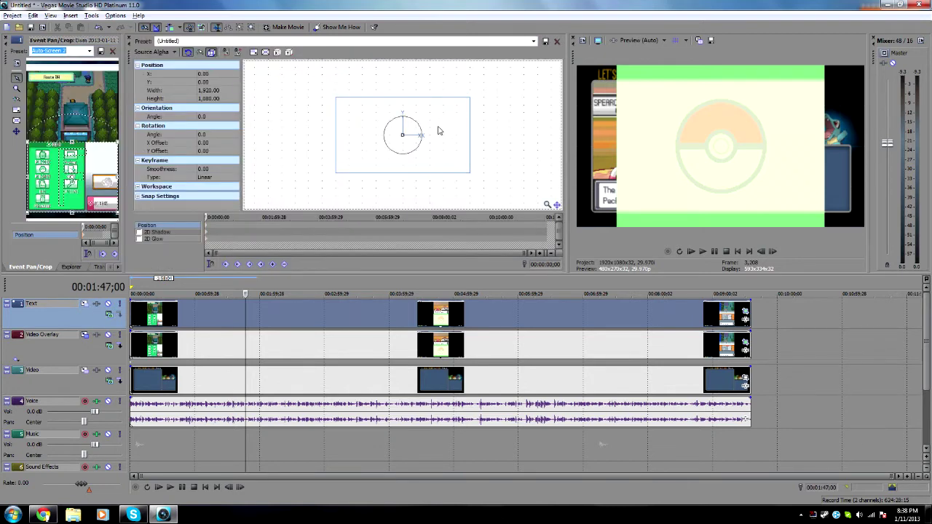
drag(439, 129, 483, 135)
drag(378, 103, 424, 146)
drag(487, 162, 479, 155)
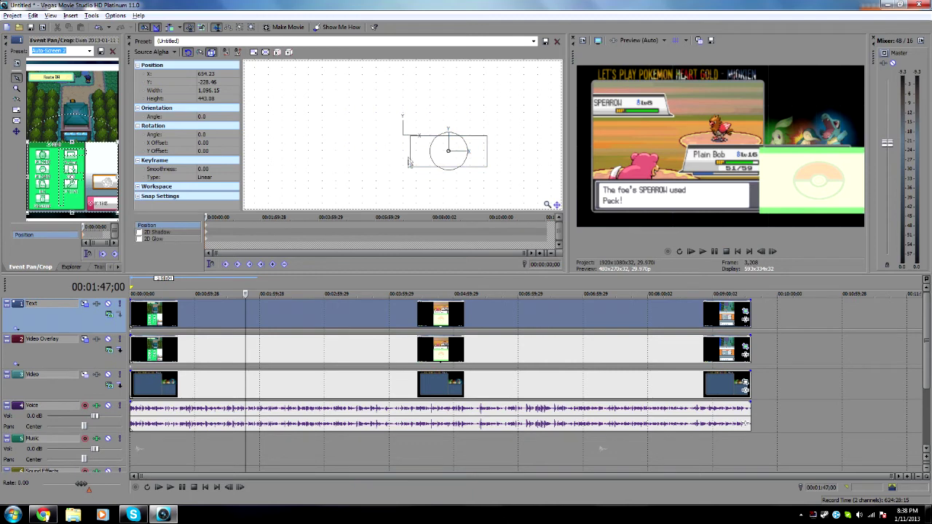
drag(411, 167, 442, 153)
click(534, 40)
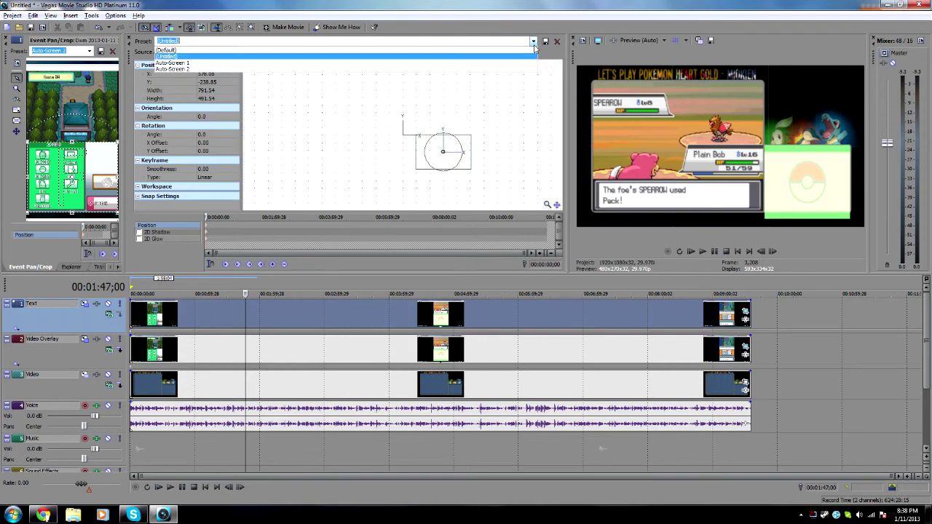
click(507, 70)
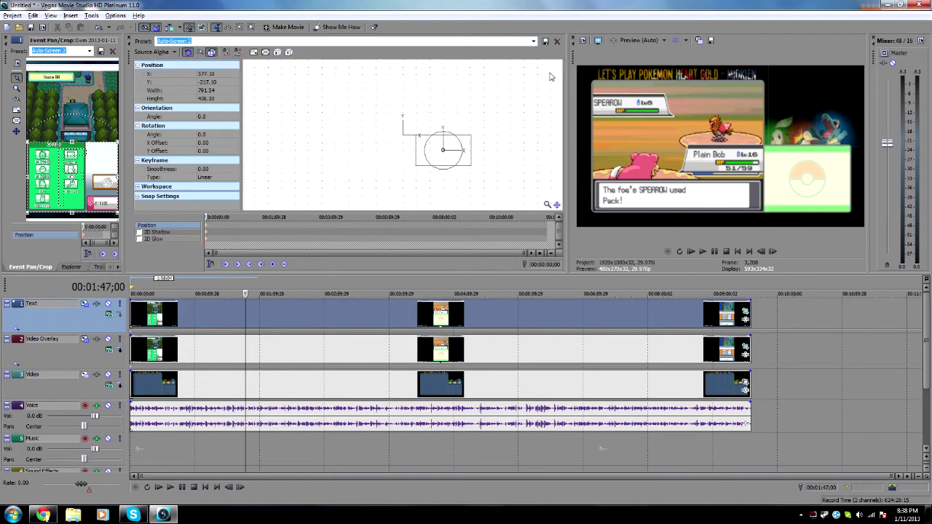
click(128, 40)
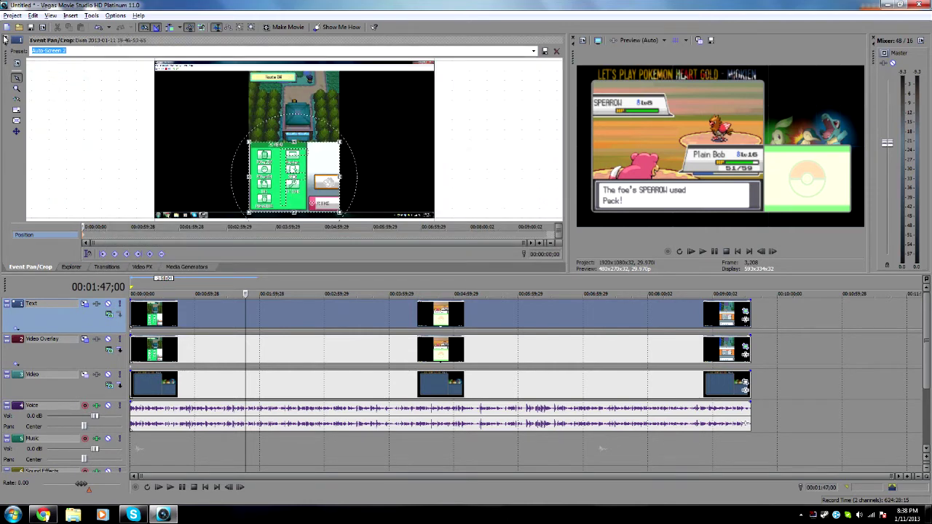
click(4, 39)
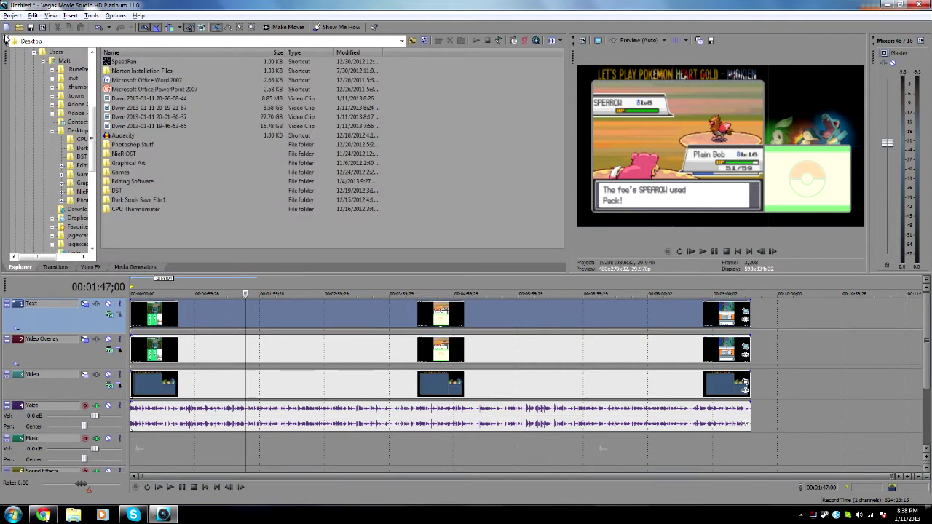
click(798, 355)
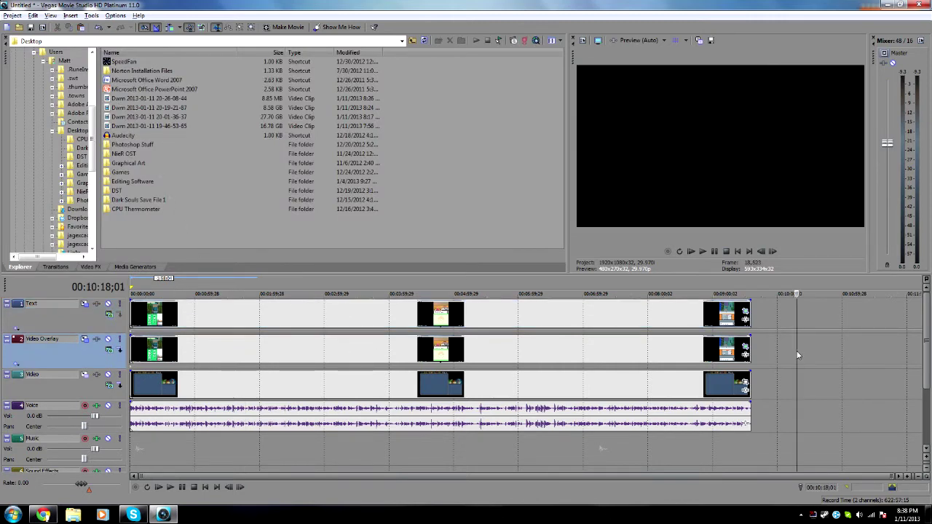
click(799, 381)
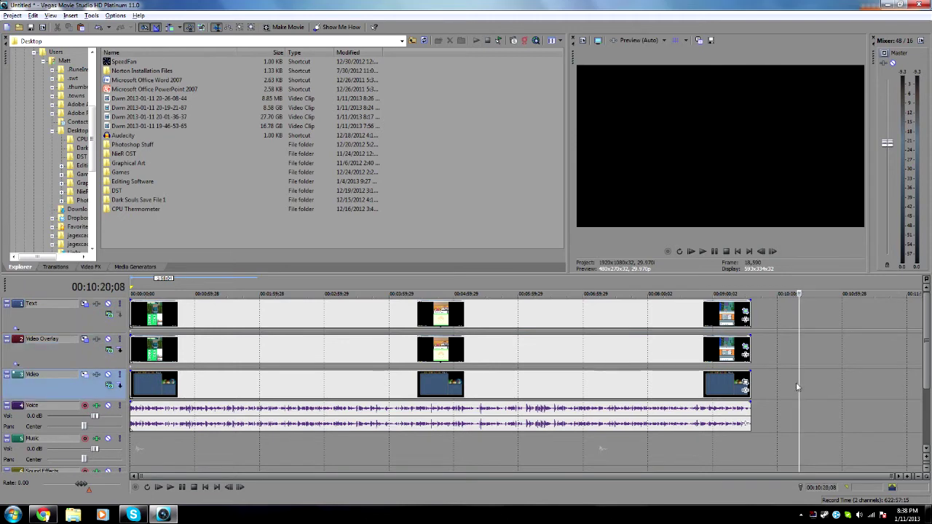
drag(799, 381, 312, 405)
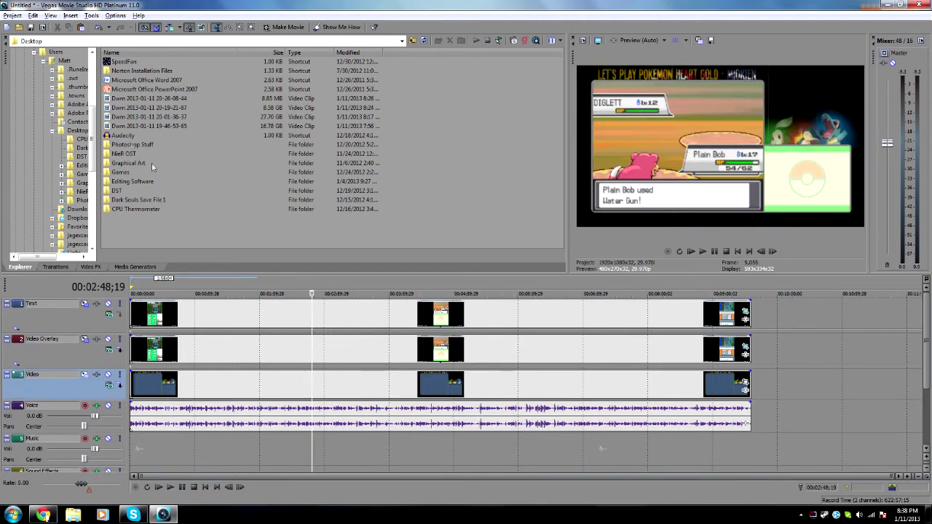
double_click(127, 118)
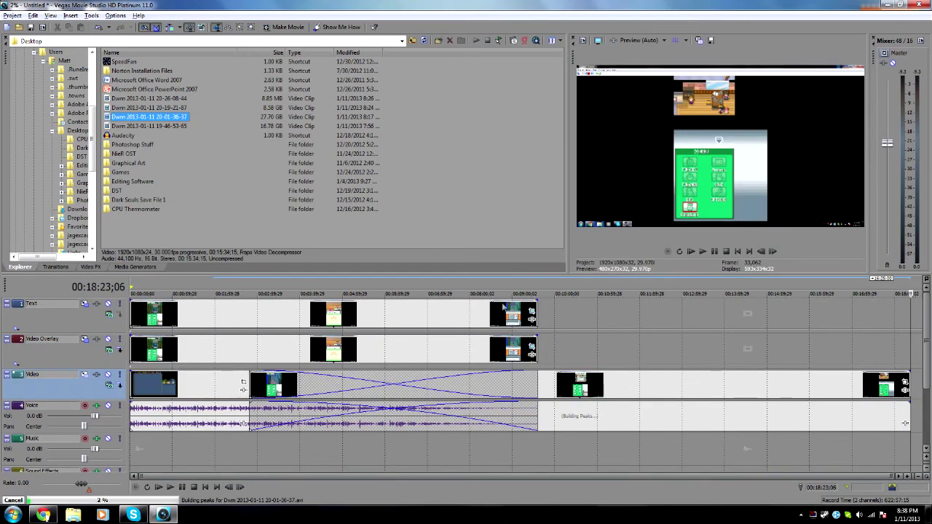
drag(898, 372, 533, 383)
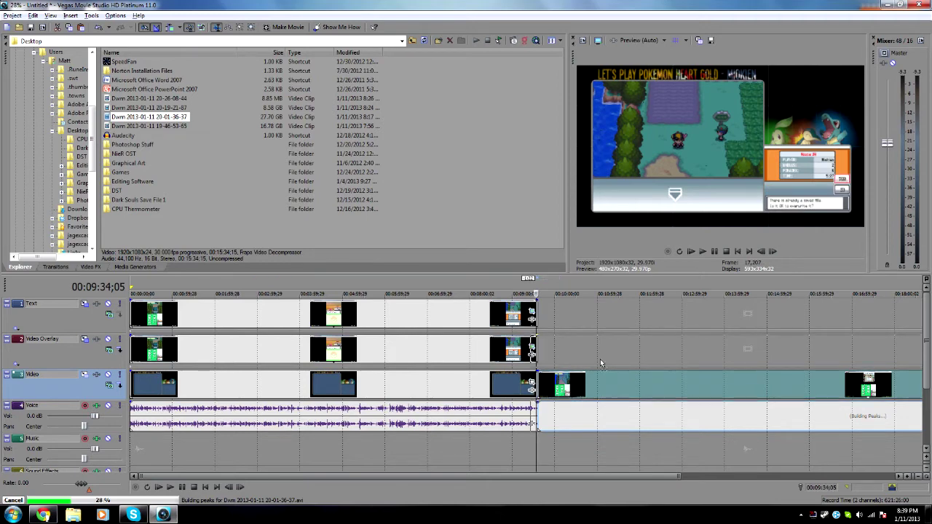
drag(612, 355, 612, 349)
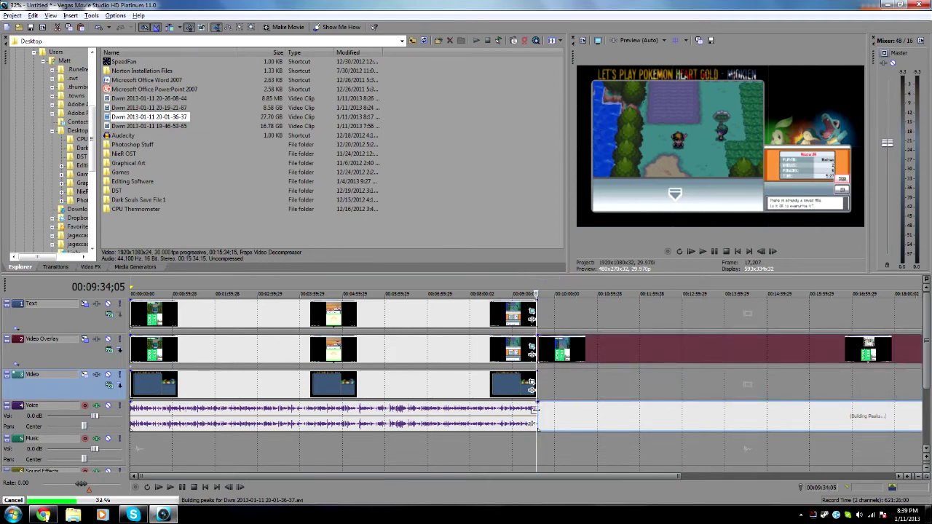
- Duplicate the second recording's video without its audio onto the Text track, aligned with its original on the Video Overlay track
click(549, 451)
click(596, 294)
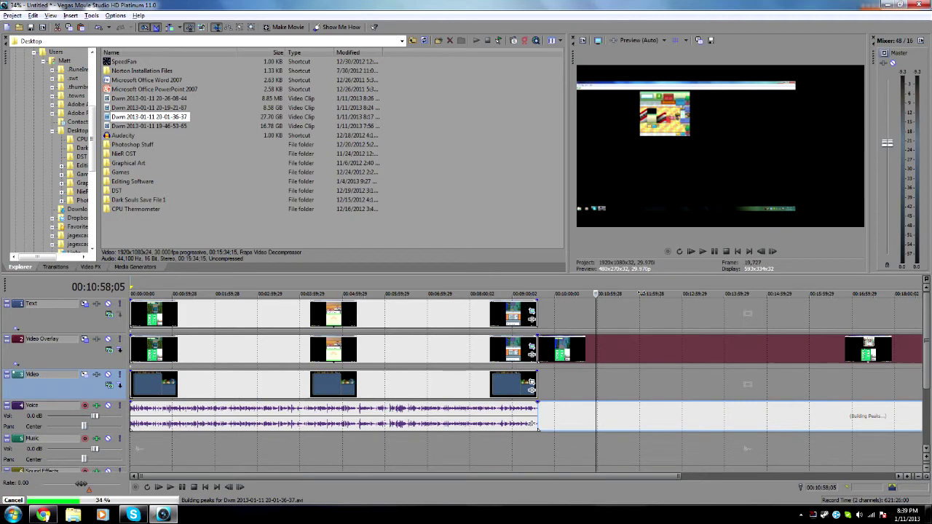
click(560, 311)
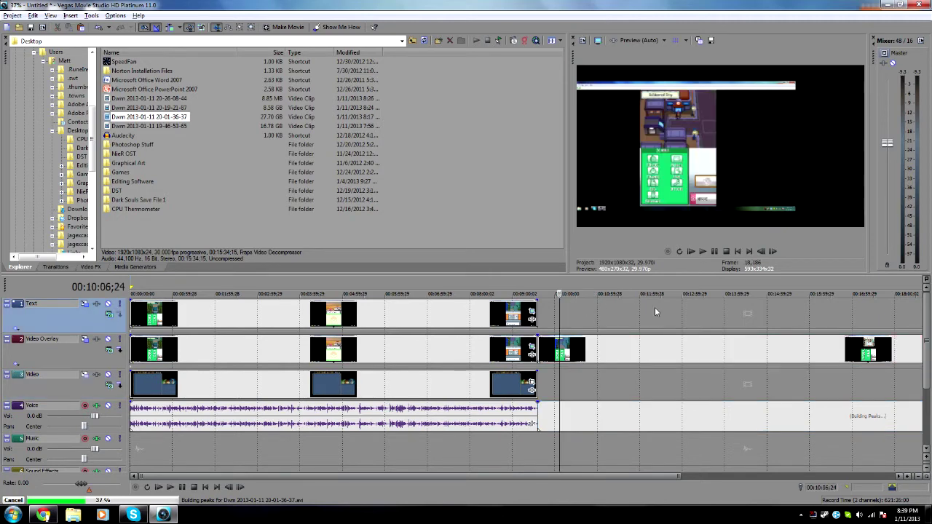
key(ctrl+v)
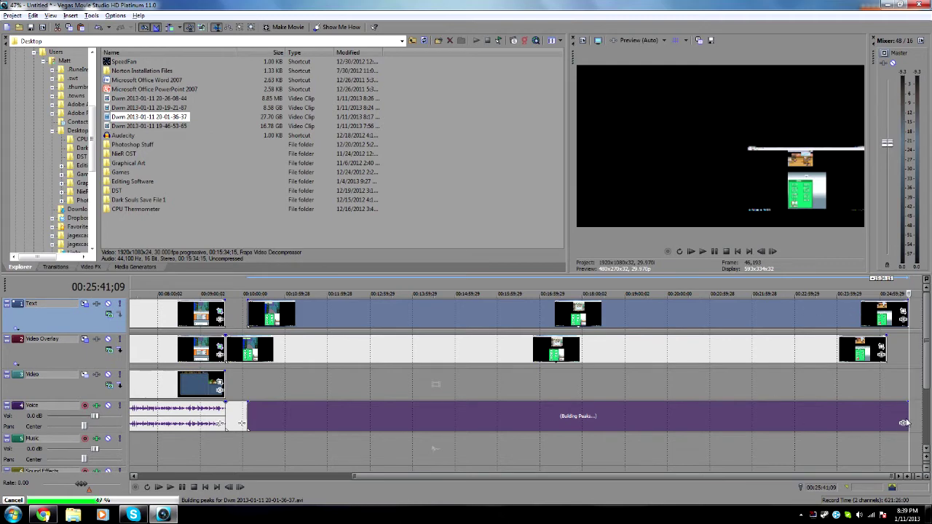
click(900, 418)
drag(242, 424, 464, 314)
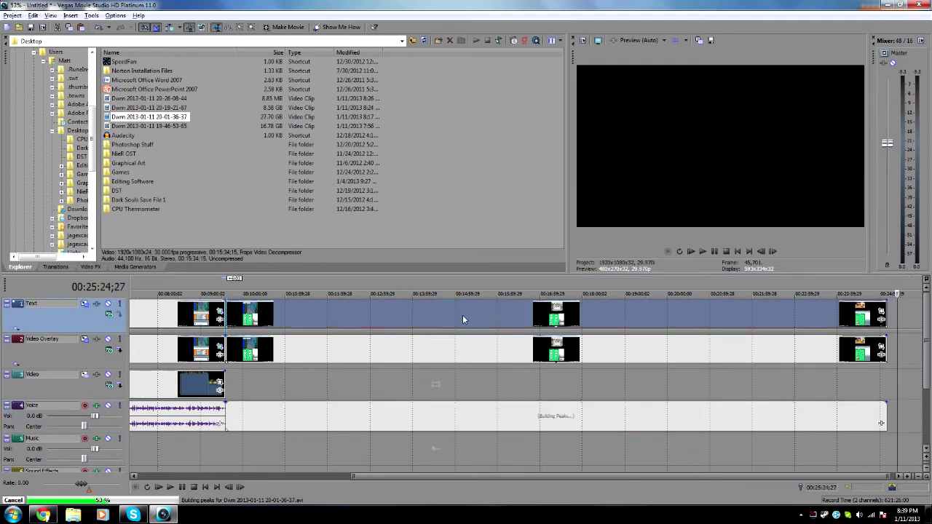
click(710, 367)
click(591, 357)
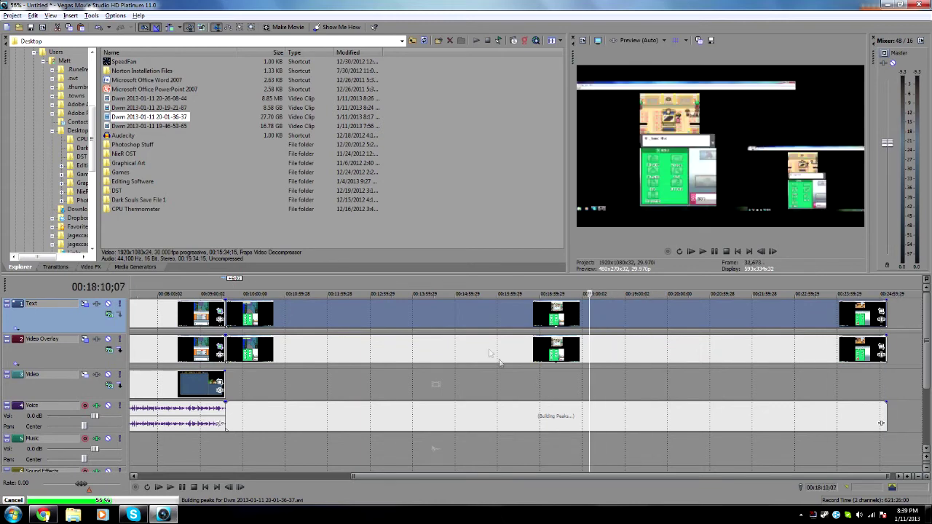
click(166, 342)
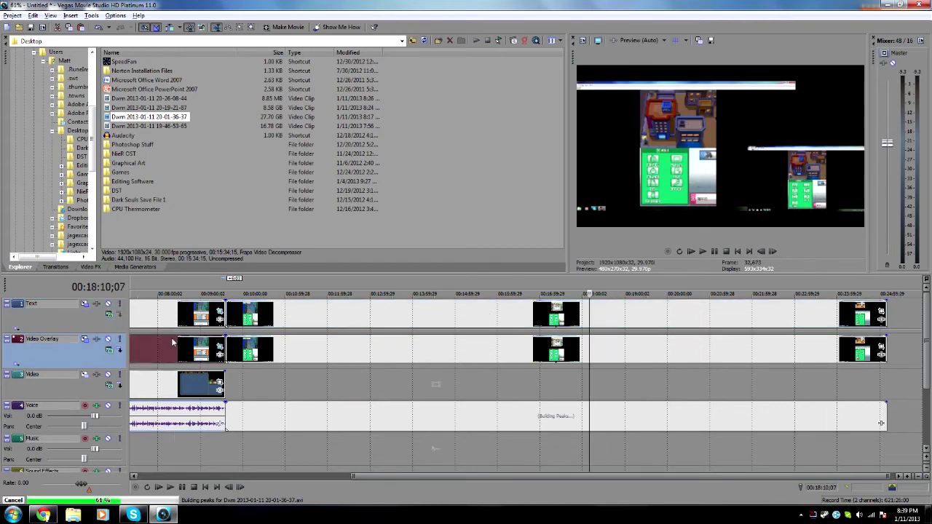
click(299, 354)
drag(201, 441, 335, 409)
key(ctrl+v)
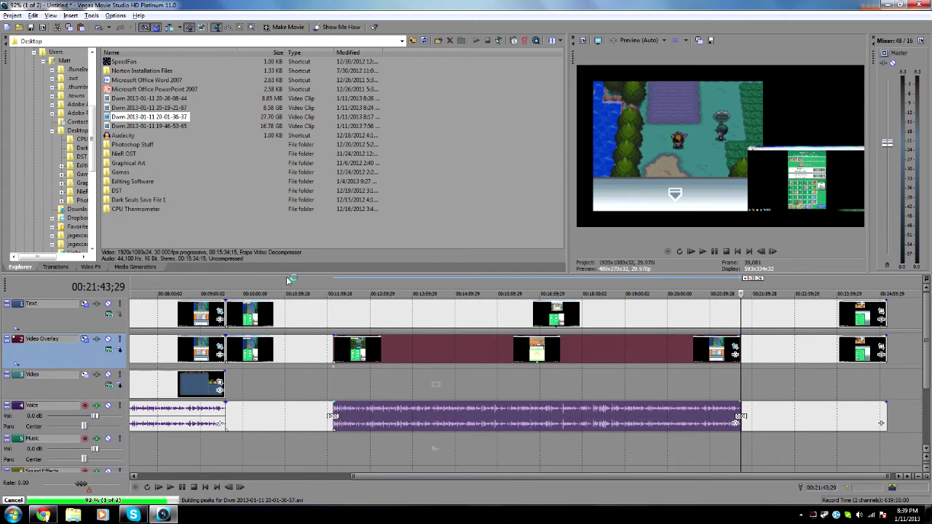
key(ctrl+z)
right_click(182, 353)
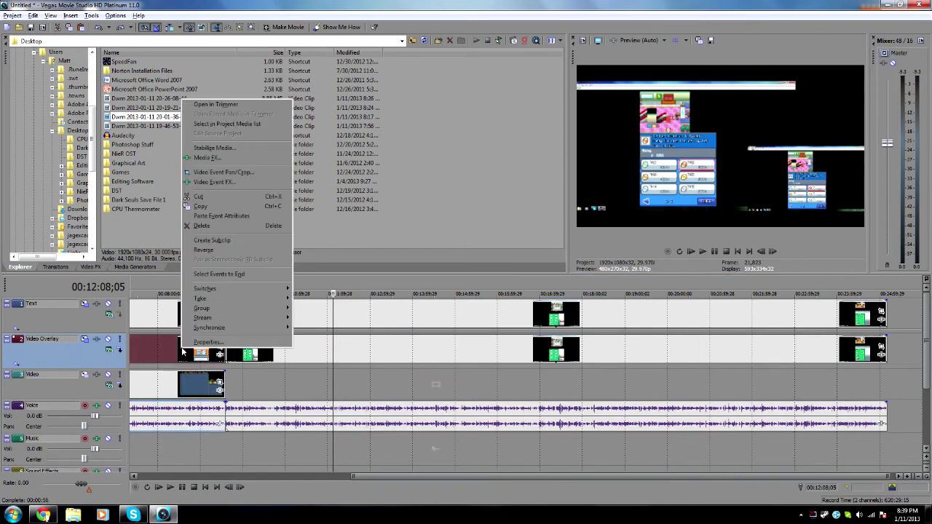
click(200, 198)
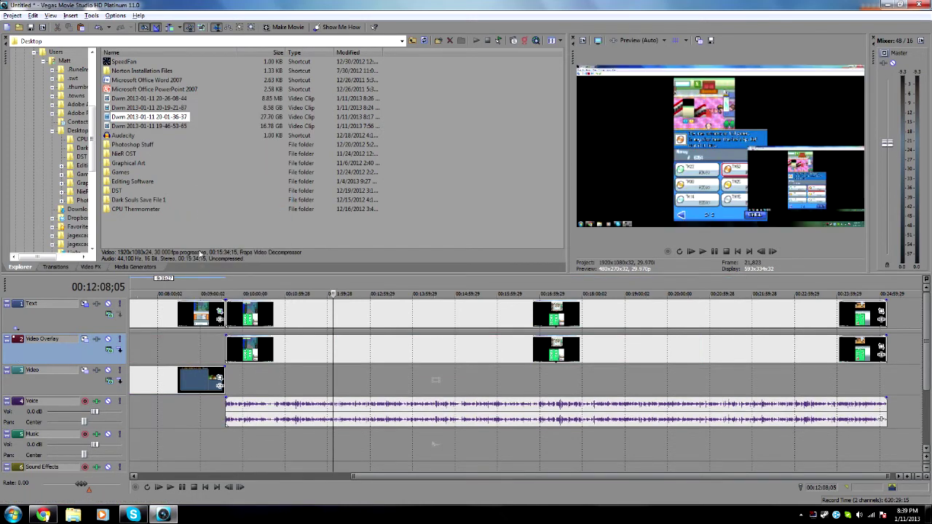
key(ctrl+z)
- Copy the first Video Overlay clip and paste its event attributes onto the second recording on the same track
right_click(182, 352)
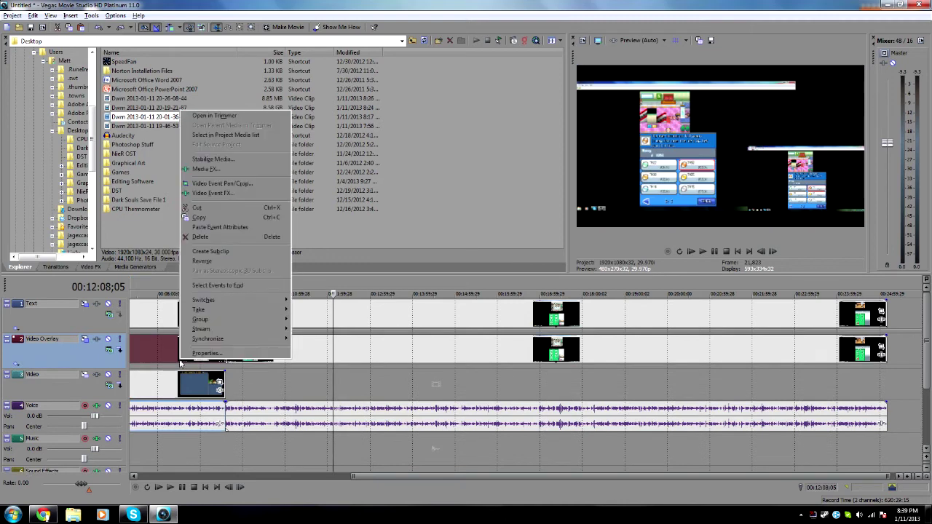
click(200, 217)
key(ctrl+v)
right_click(429, 356)
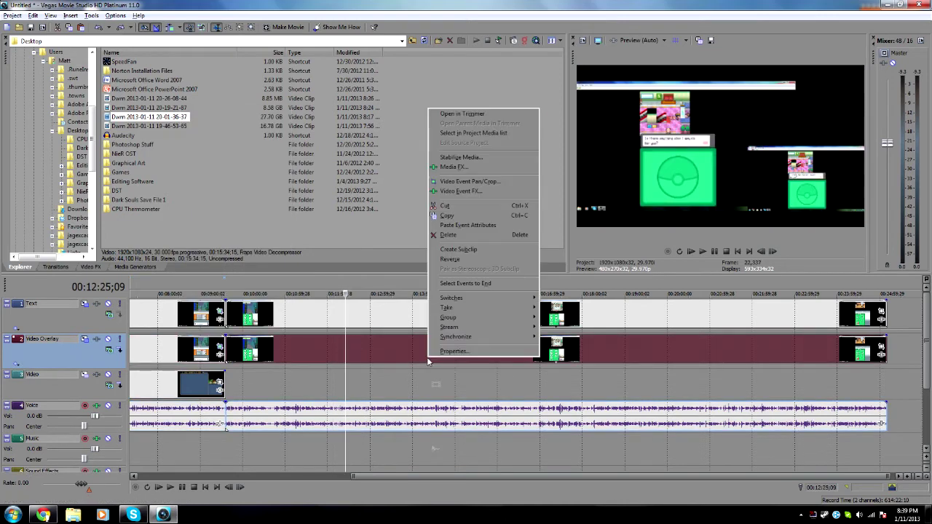
click(470, 226)
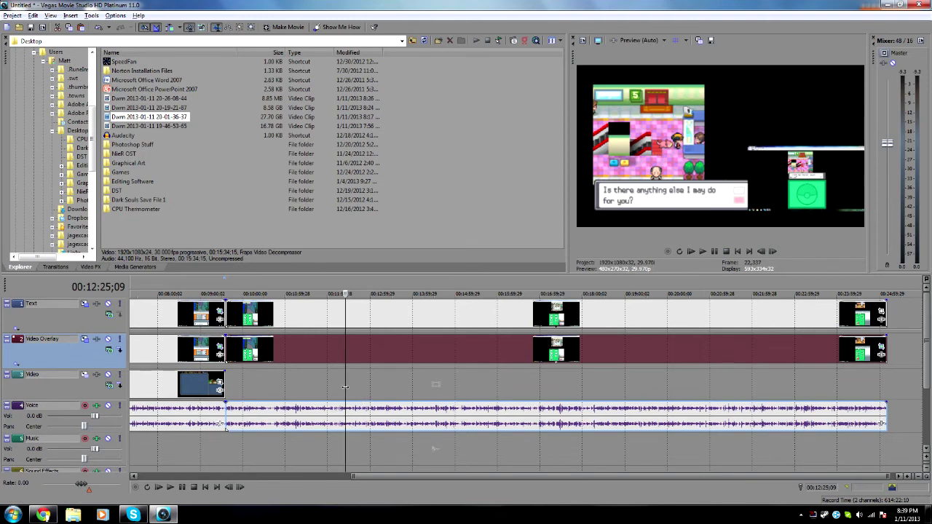
- Extend the background image on the Video track to the end of the second recording
drag(223, 391, 888, 407)
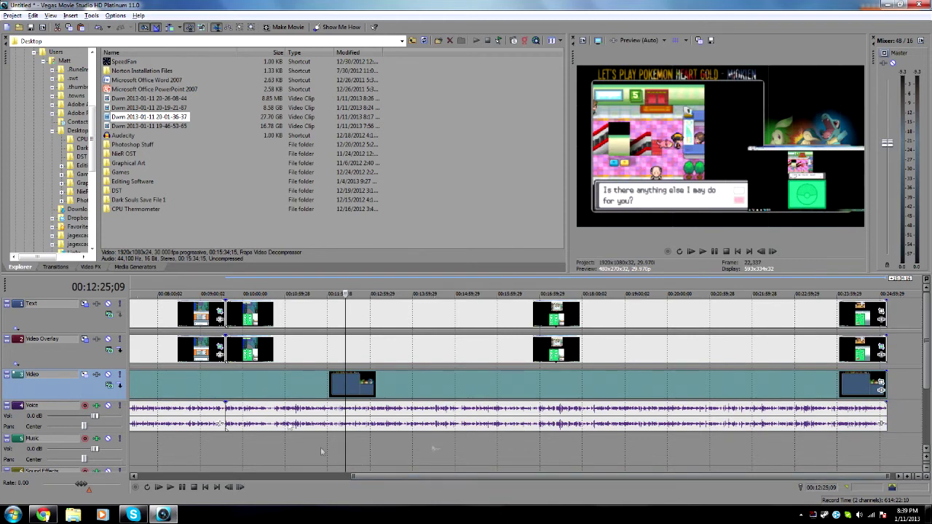
- Copy the first Text track clip and paste its event attributes onto the second recording's duplicate on that track
right_click(183, 317)
click(430, 319)
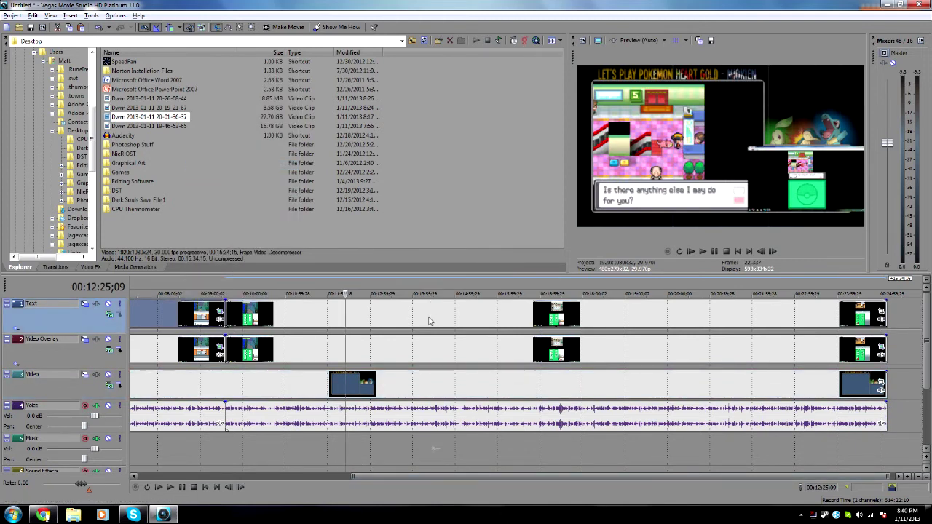
right_click(430, 319)
click(487, 184)
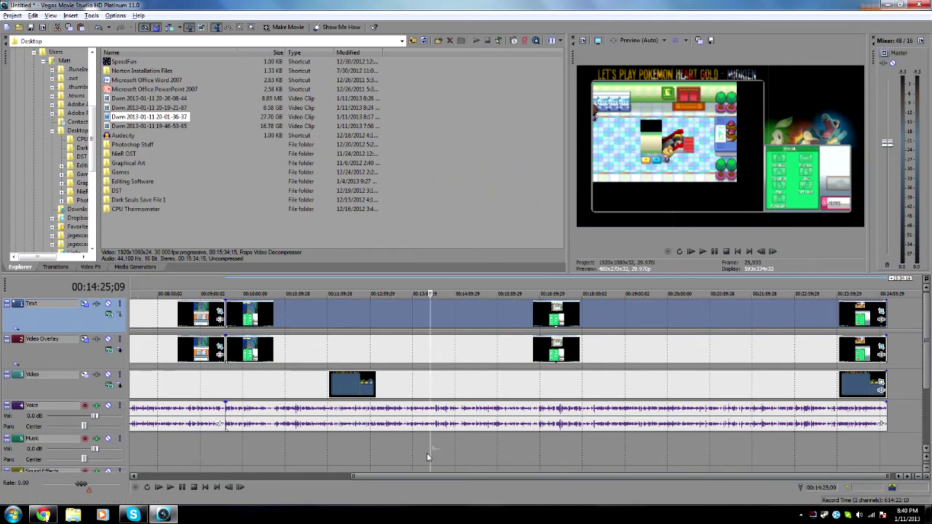
scroll(429, 452, down, 10)
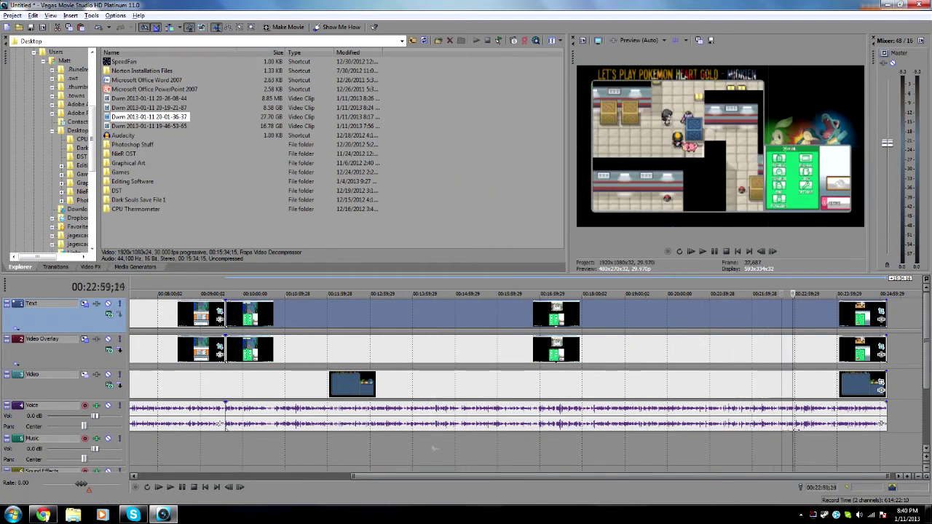
scroll(433, 449, down, 2)
scroll(434, 448, up, 1)
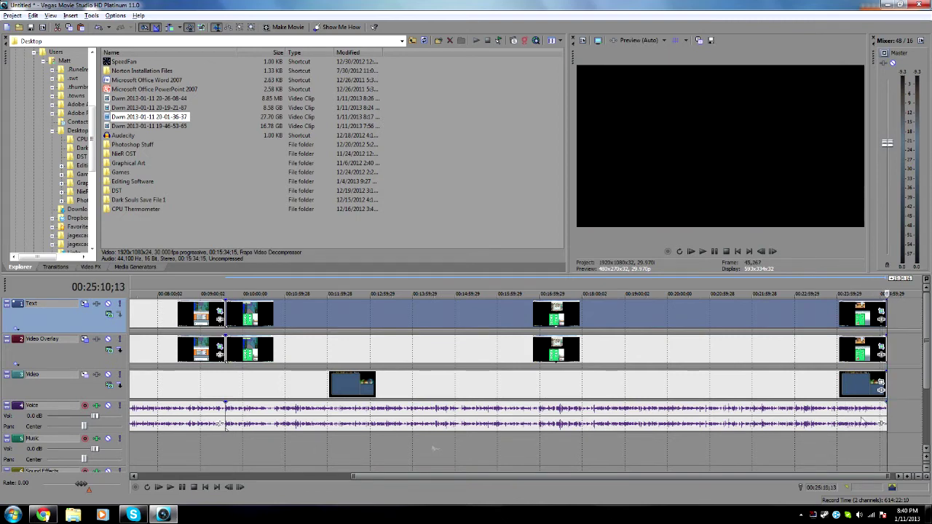
double_click(149, 107)
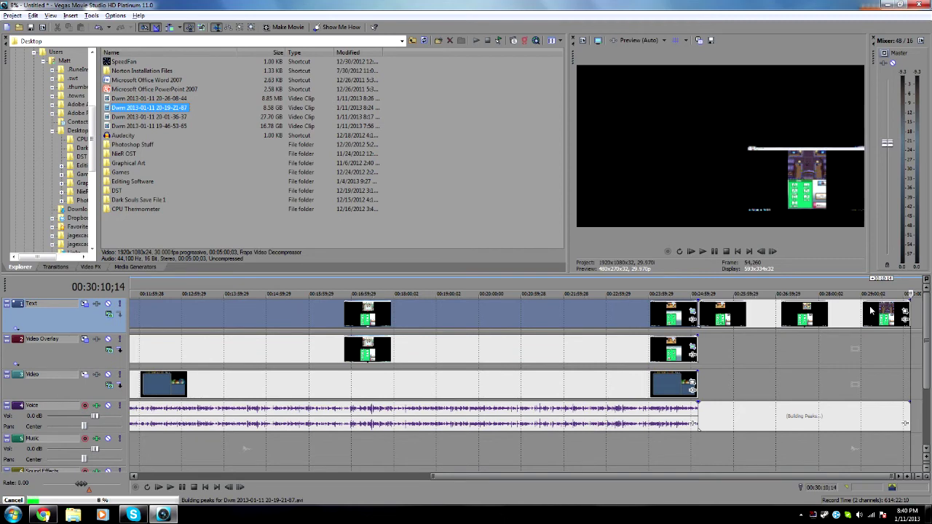
- Extend the background image to the end of the third recording and duplicate that recording onto the Video Overlay track
drag(694, 384, 706, 362)
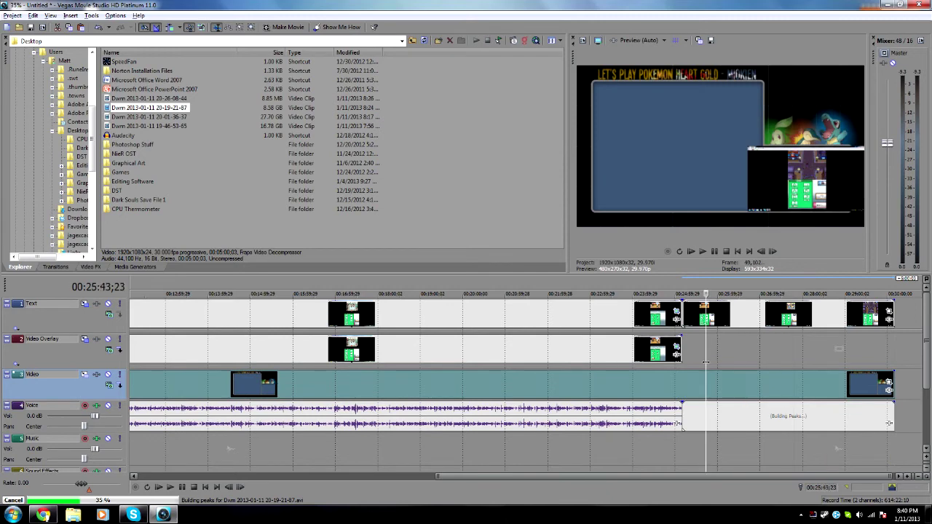
click(736, 316)
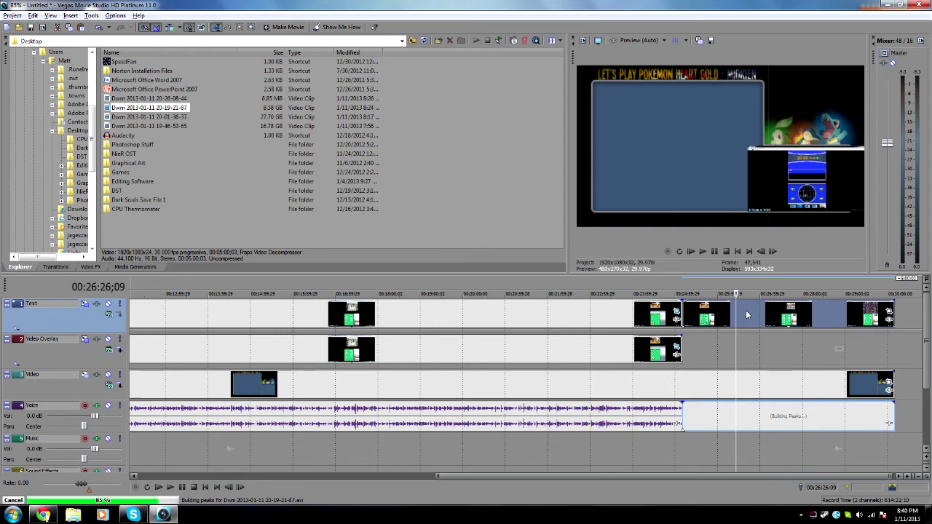
click(747, 315)
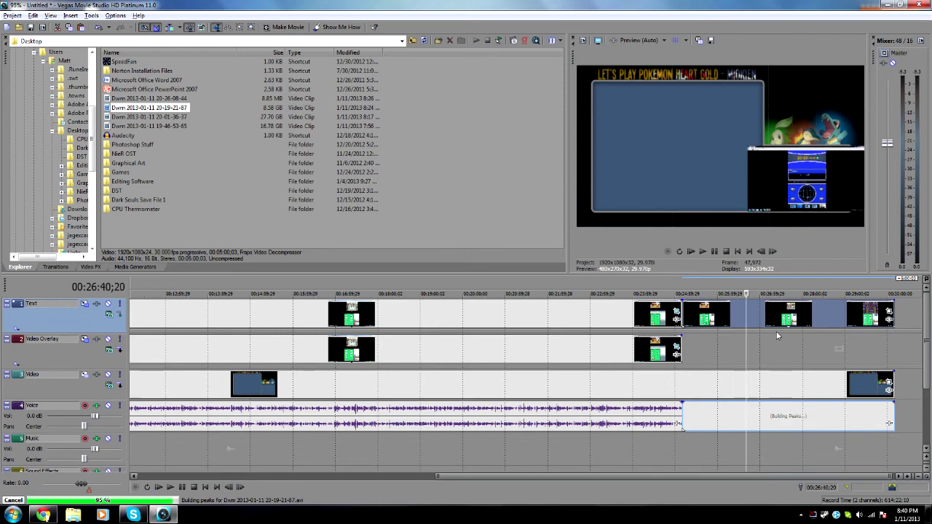
click(743, 348)
key(ctrl+v)
drag(816, 353, 779, 362)
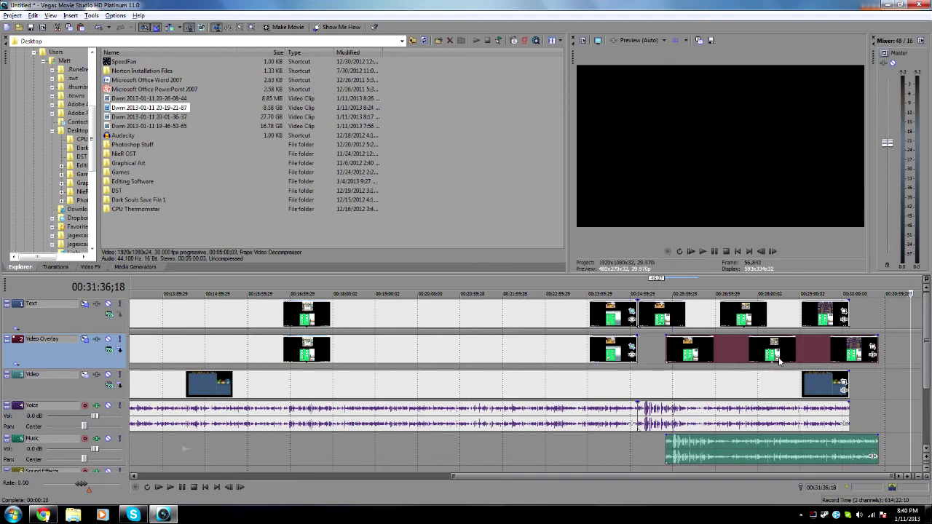
- Remove the duplicate's audio from the Music track and align the Video Overlay duplicate with the end of the second clip
click(858, 442)
key(ctrl+z)
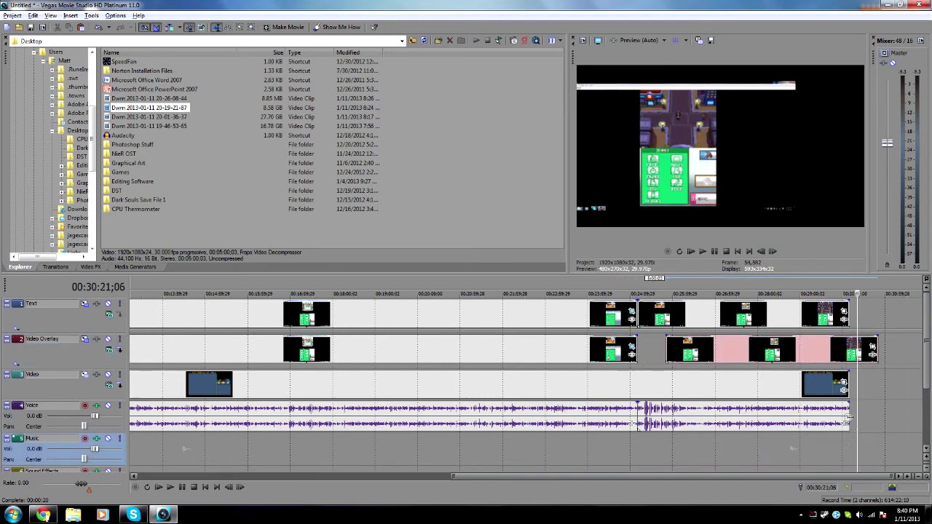
click(717, 347)
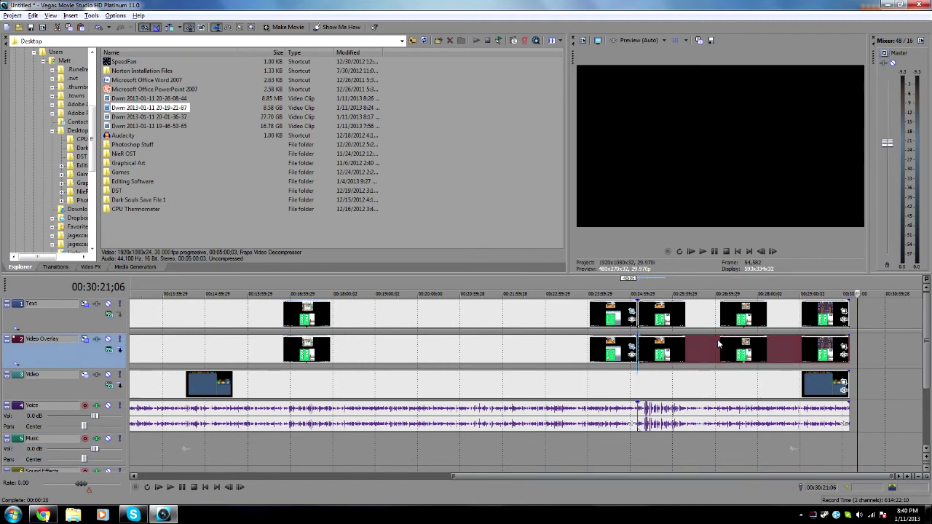
mouse_move(719, 346)
mouse_down()
mouse_move(728, 343)
mouse_move(722, 350)
mouse_up()
drag(668, 380, 672, 381)
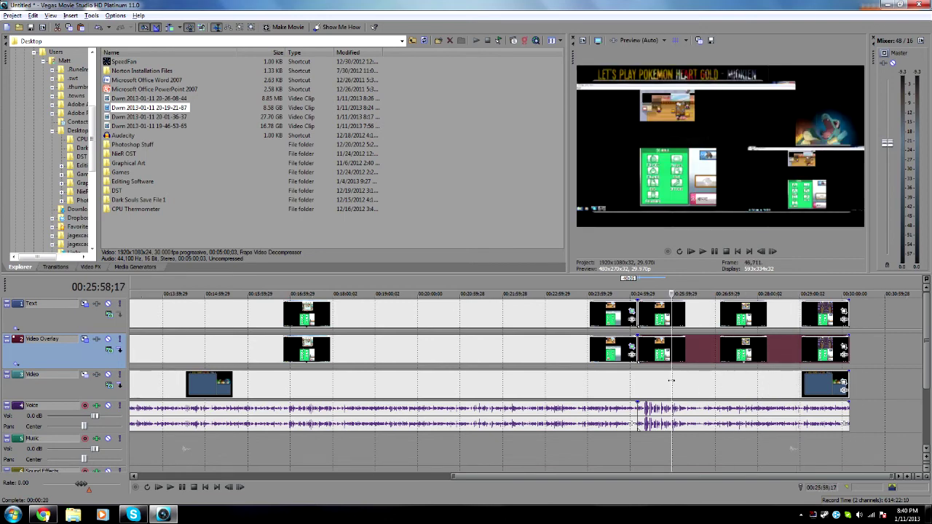
- Copy the second recording's Video Overlay clip and paste its event attributes onto the third recording's duplicate on that track
click(579, 352)
right_click(587, 342)
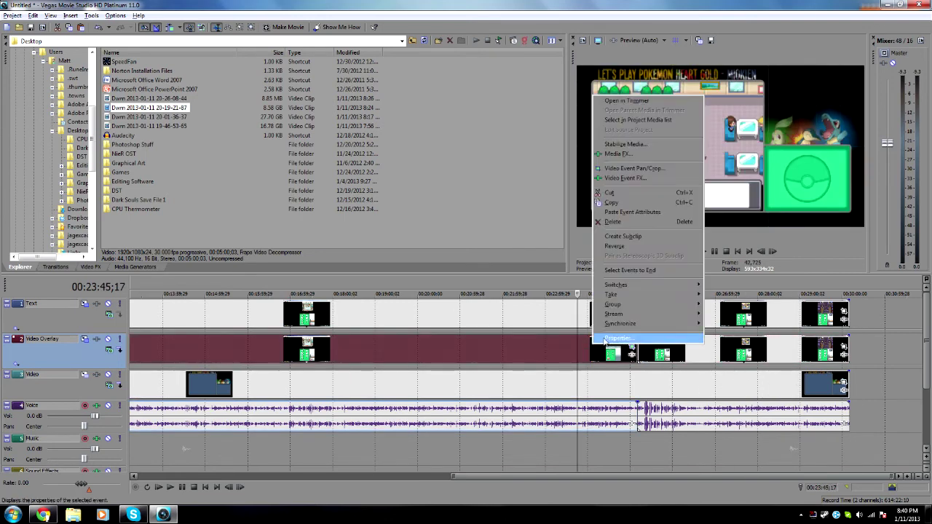
click(633, 207)
click(678, 339)
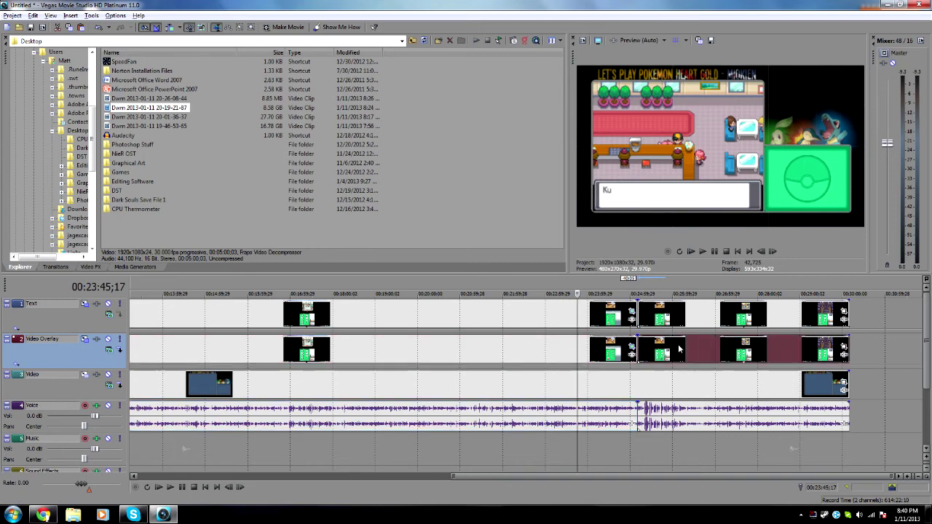
right_click(701, 342)
click(743, 207)
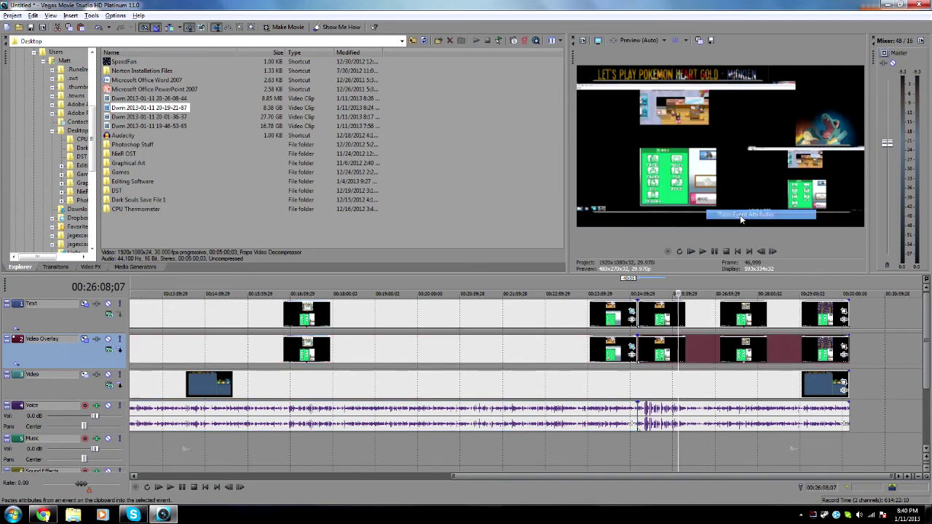
- Copy the second recording's Text track clip and paste its event attributes onto the third recording on the same track
click(570, 314)
right_click(607, 312)
click(633, 165)
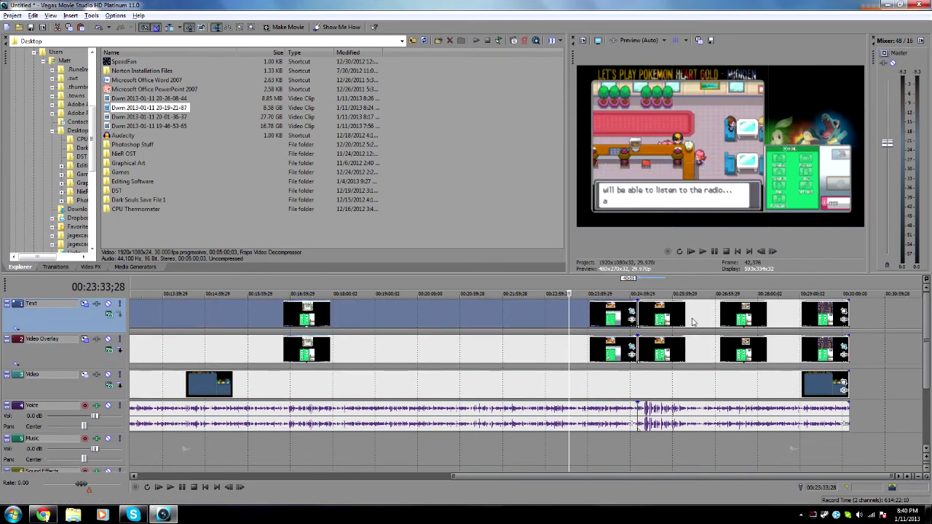
click(693, 319)
right_click(752, 307)
right_click(735, 321)
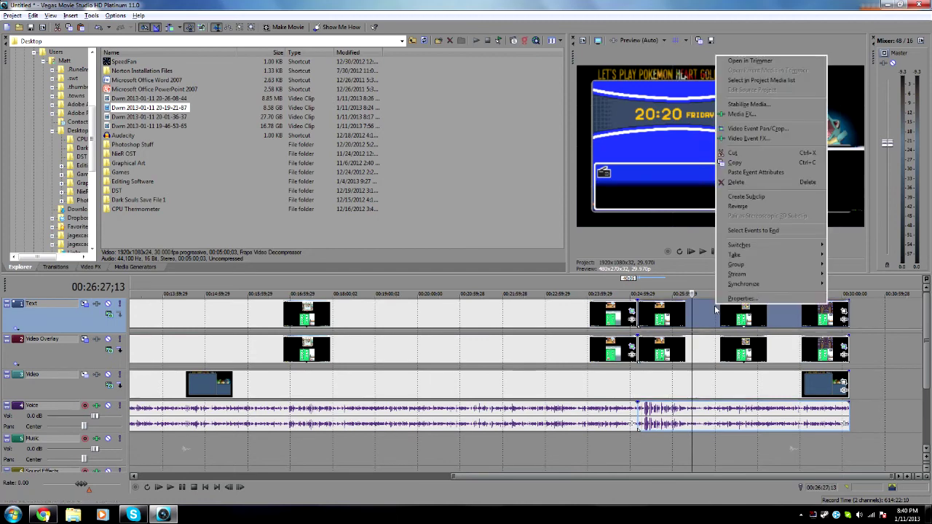
click(750, 173)
- Look over the assembled timeline of all three recordings from its start to its end
drag(876, 318, 735, 342)
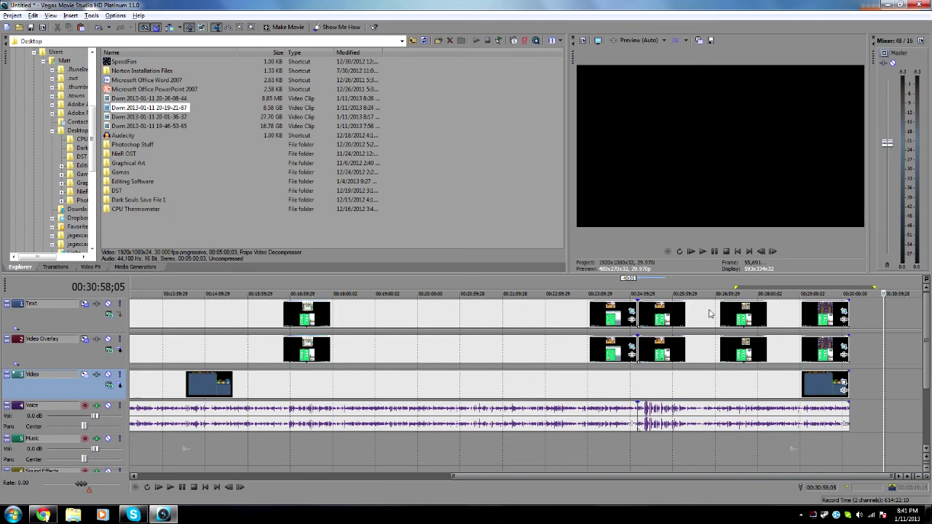
click(710, 313)
key(ctrl+a)
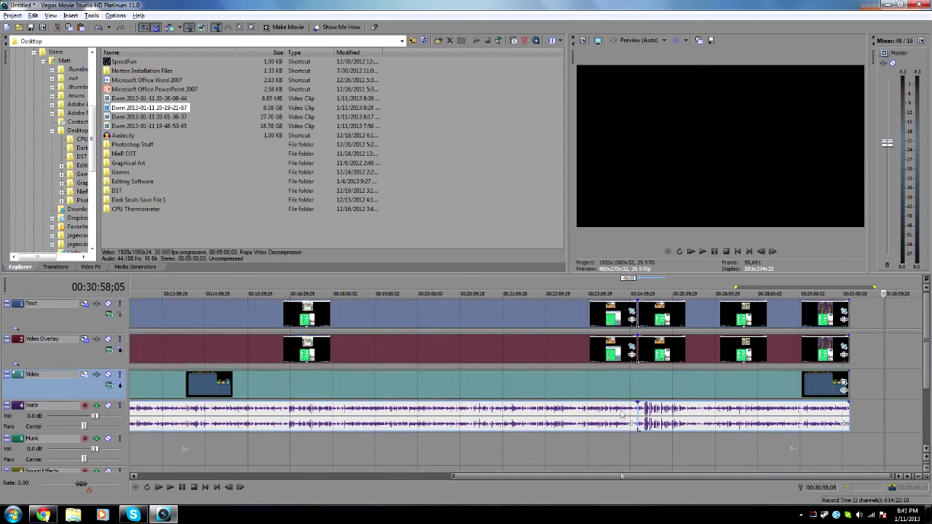
click(858, 392)
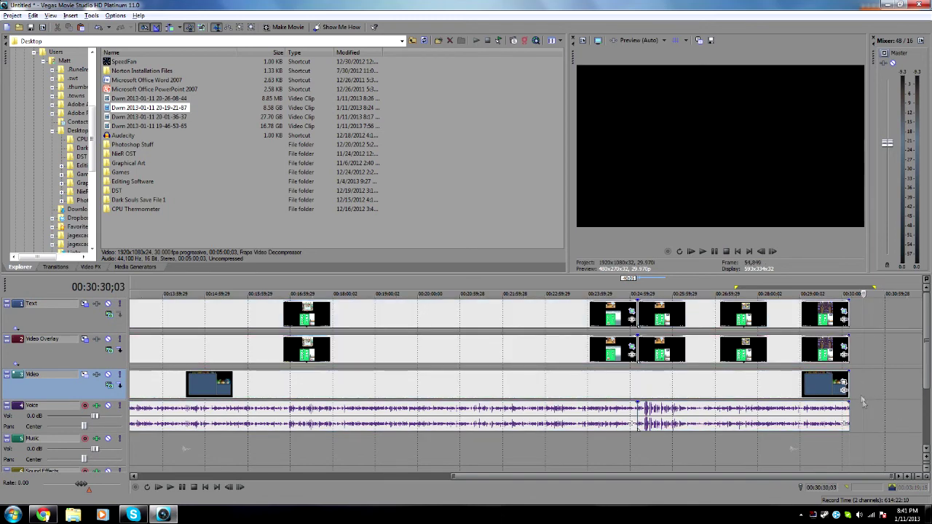
key(j)
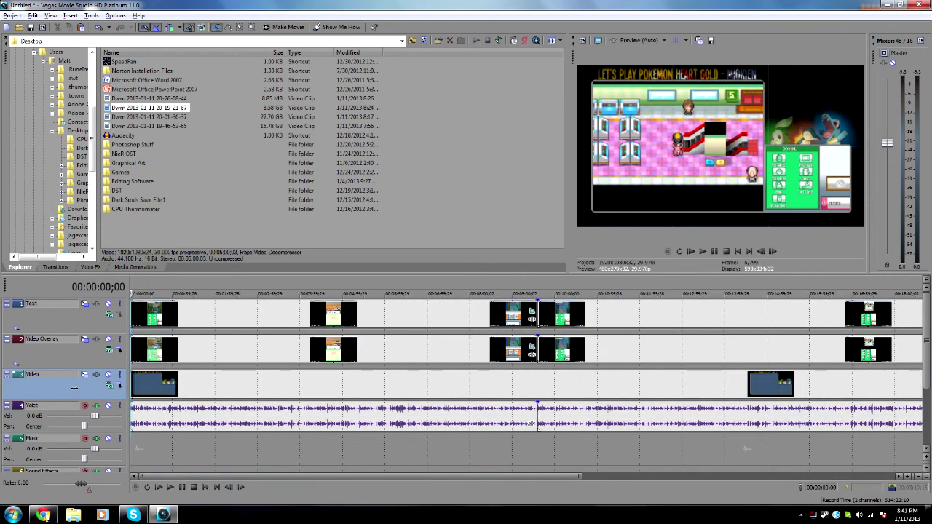
key(l)
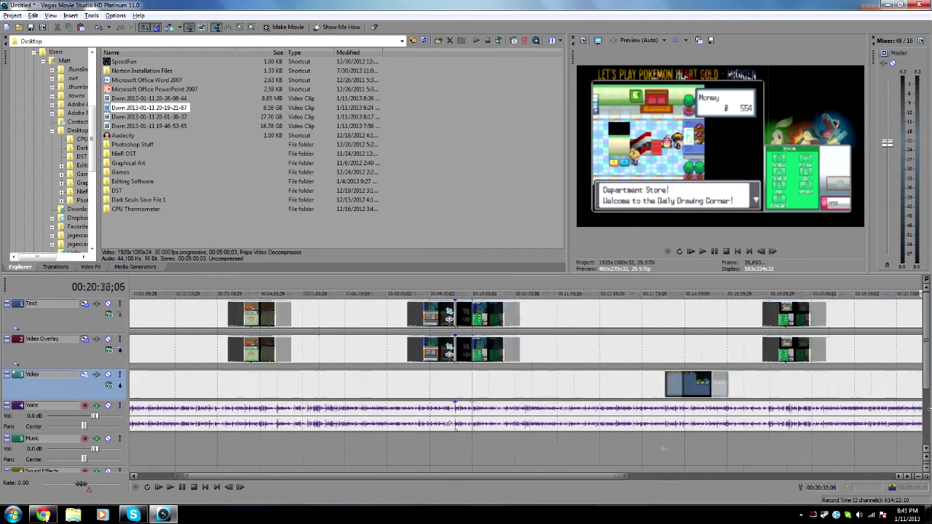
scroll(698, 449, down, 3)
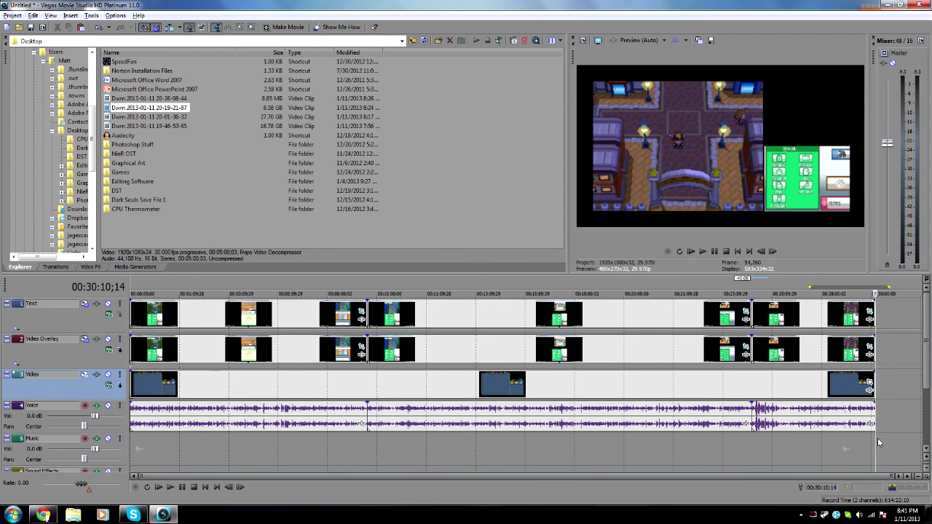
- Place the playhead at 00:30:09;14 and add one-second fade-outs from there to the final Video, Video Overlay and Text clips
key(alt+Left)
key(alt+Left)
key(alt+Left)
key(alt+Left)
key(alt+Left)
key(alt+Left)
key(alt+Left)
key(alt+Left)
key(alt+Left)
key(alt+Left)
key(alt+Left)
key(alt+Left)
key(alt+Left)
key(alt+Left)
key(alt+Left)
key(alt+Left)
key(alt+Left)
key(alt+Left)
key(alt+Left)
key(alt+Left)
key(alt+Left)
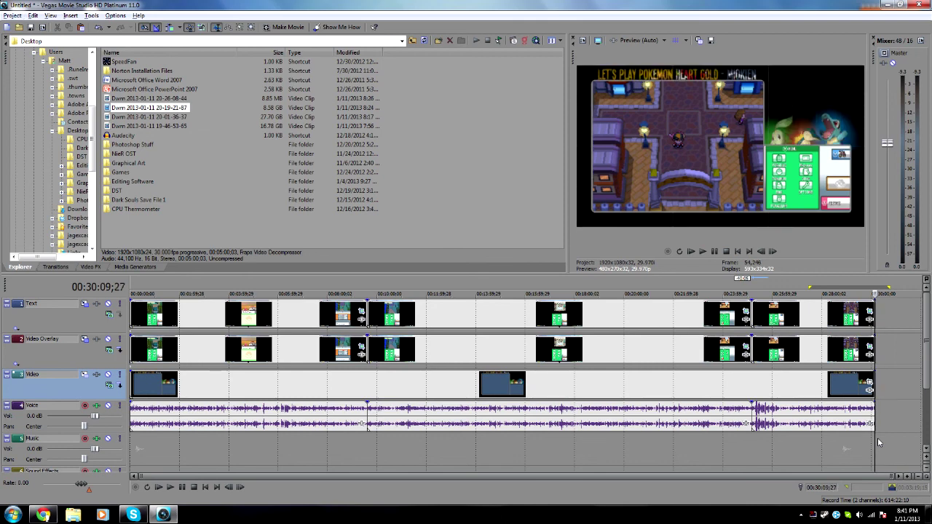
key(alt+Left)
key(alt+Left)
scroll(764, 361, up, 10)
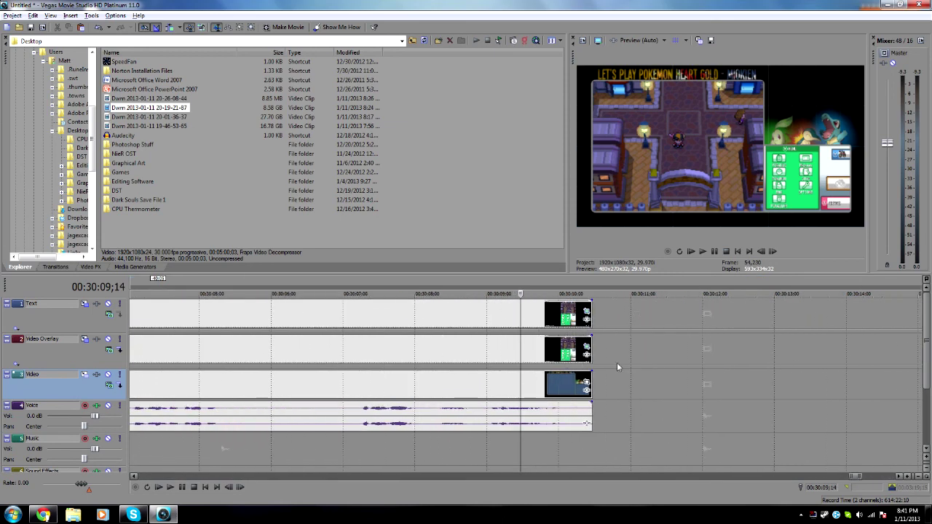
drag(594, 373, 515, 385)
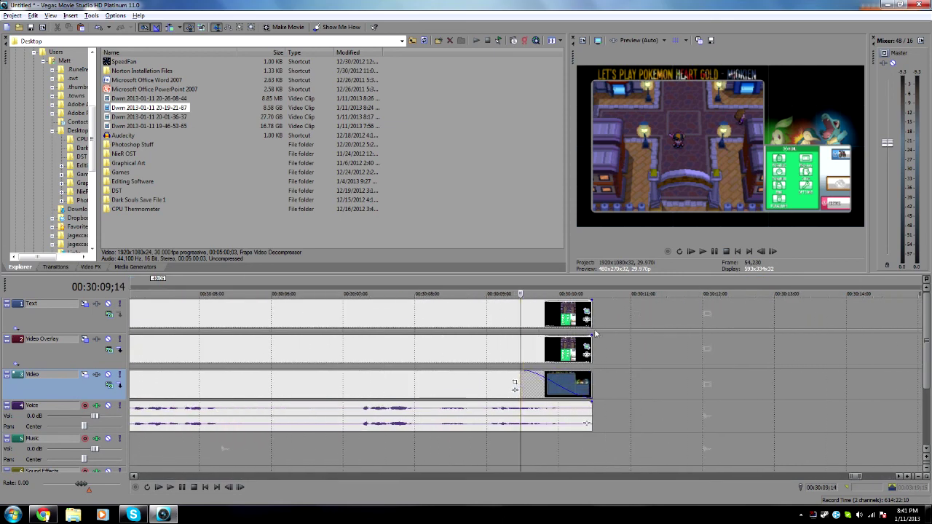
drag(591, 337, 514, 350)
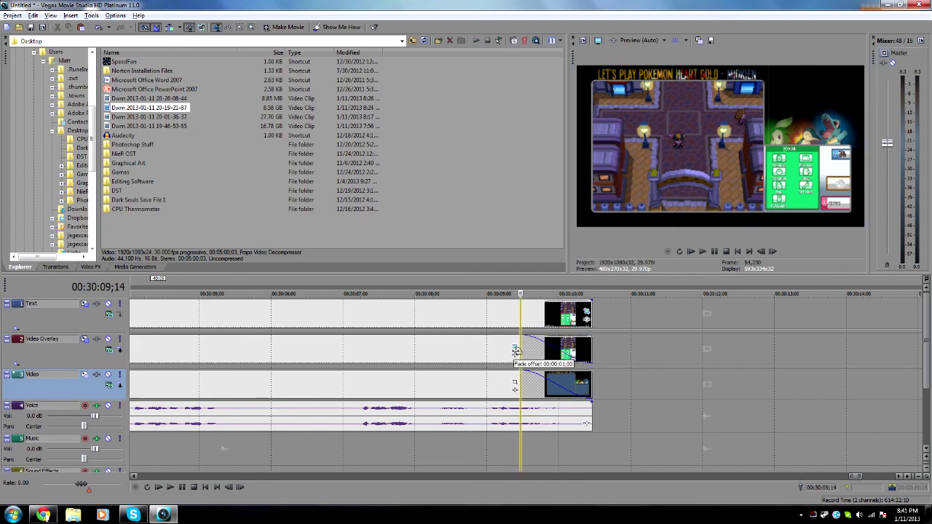
drag(591, 300, 514, 312)
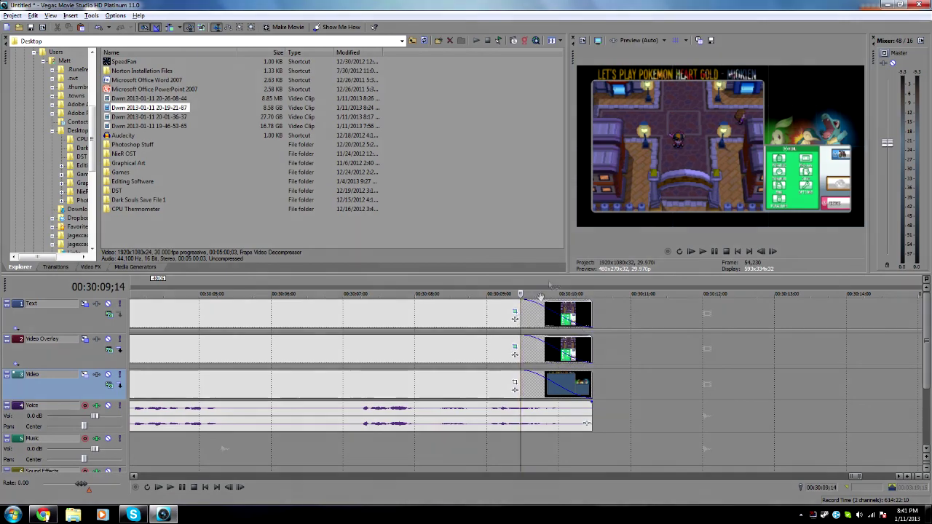